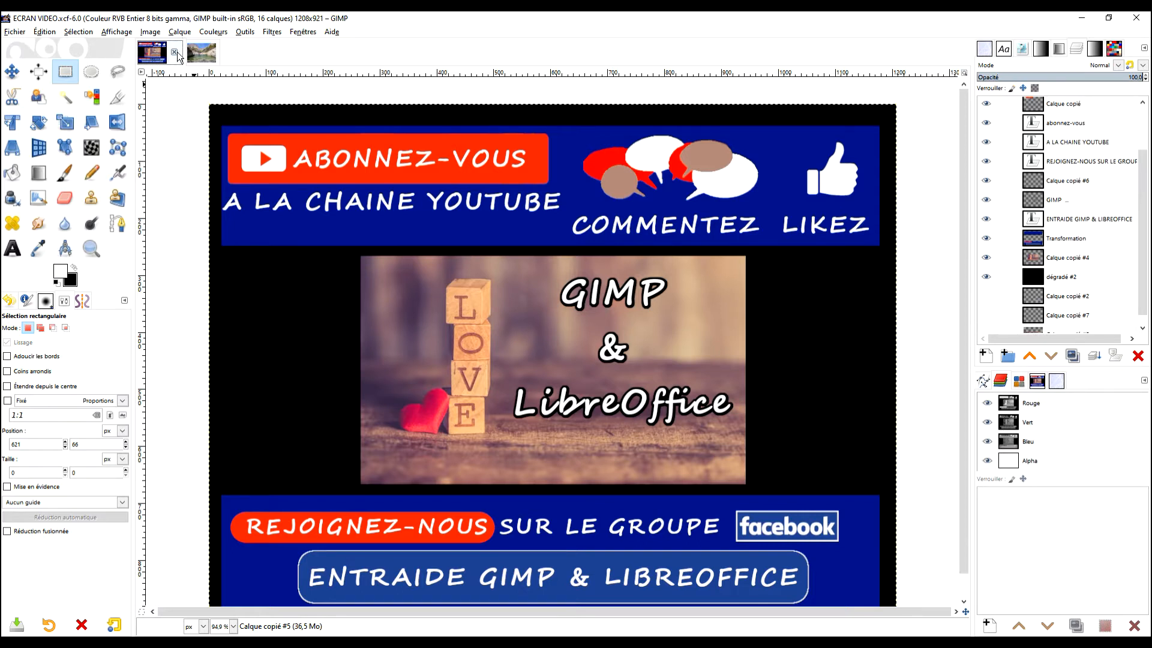
Switch to the Calanques de Marseille image and delete the Calque copié #3 and Copie de Calque copié layers.
click(198, 55)
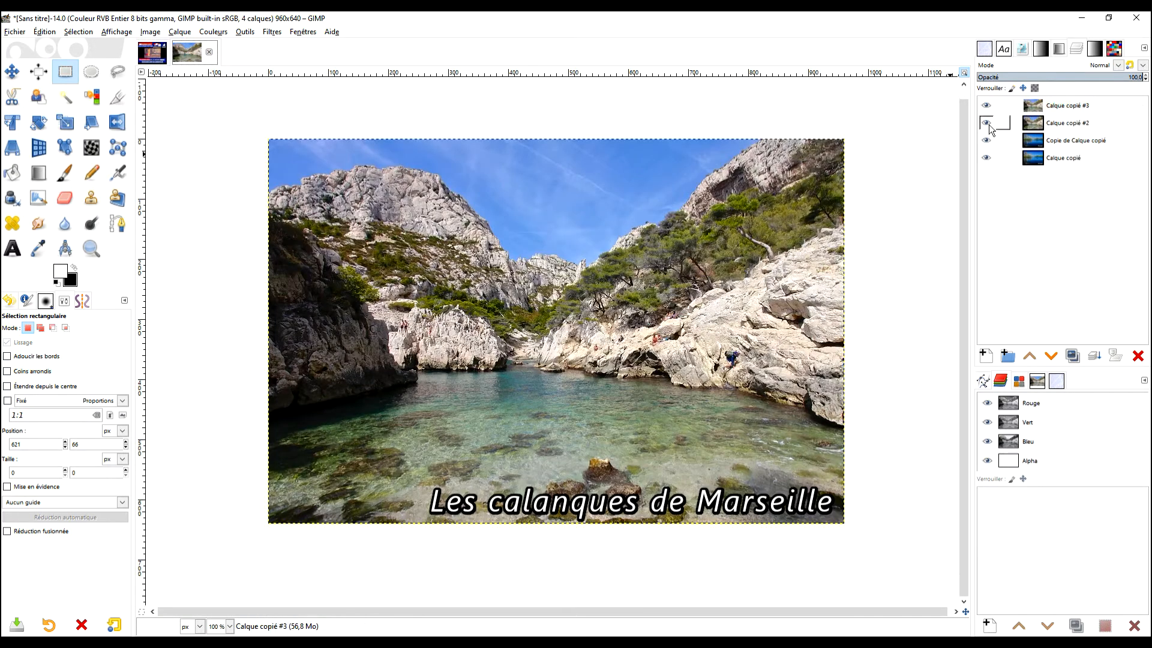
click(1068, 108)
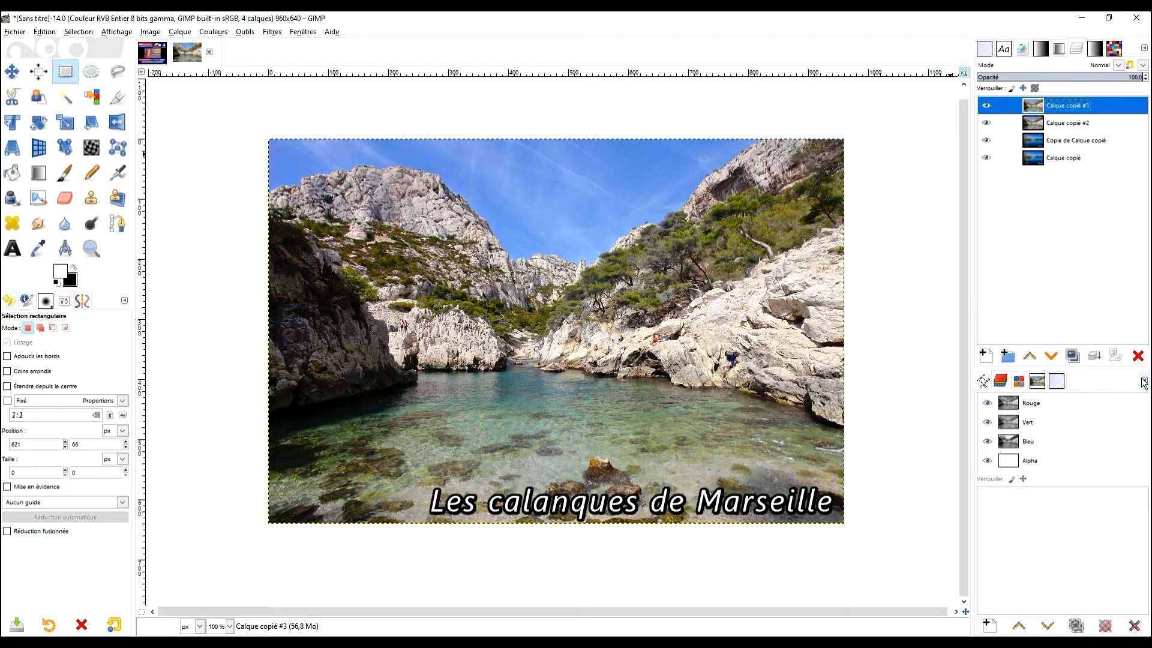
click(1138, 356)
click(1072, 124)
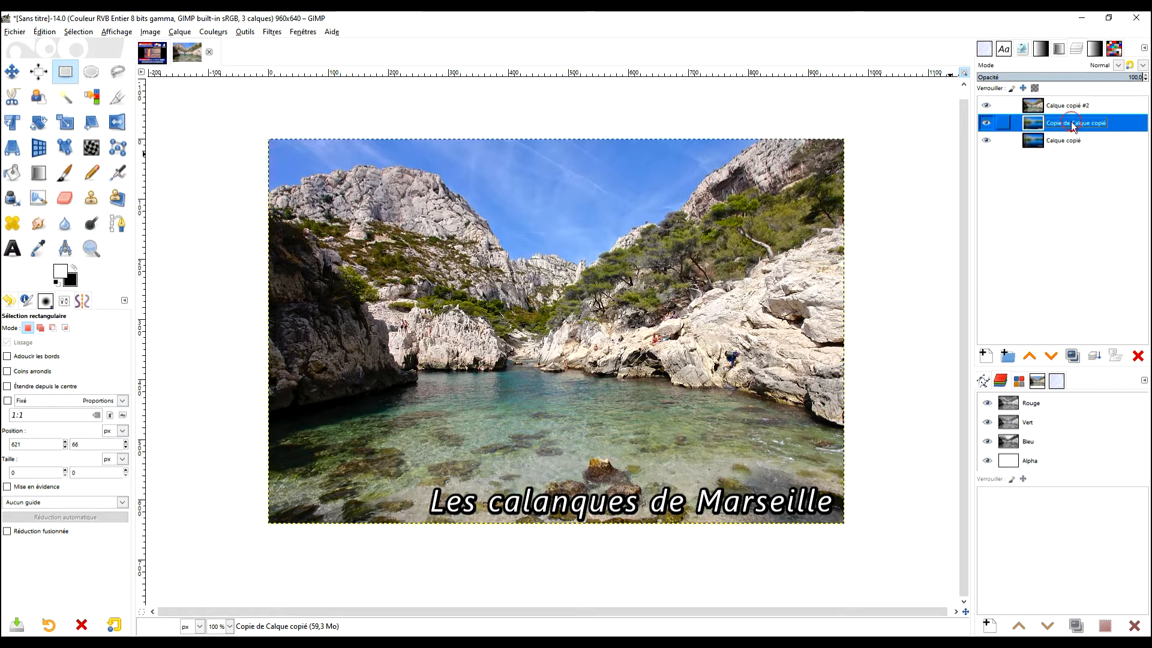
click(1138, 355)
Toggle the visibility of Calque copié #2 to compare the two remaining landscape photos.
click(987, 106)
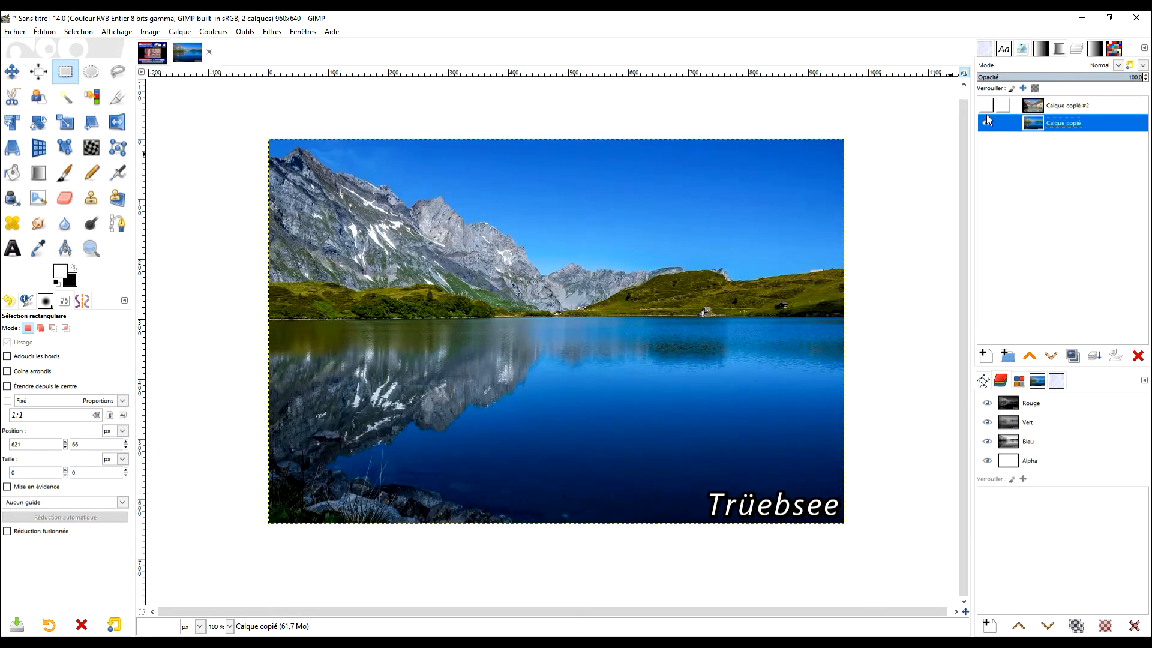
click(987, 106)
click(987, 106)
click(987, 106)
Duplicate both photo layers, Calque copié #2 and Calque copié, once each.
click(1079, 106)
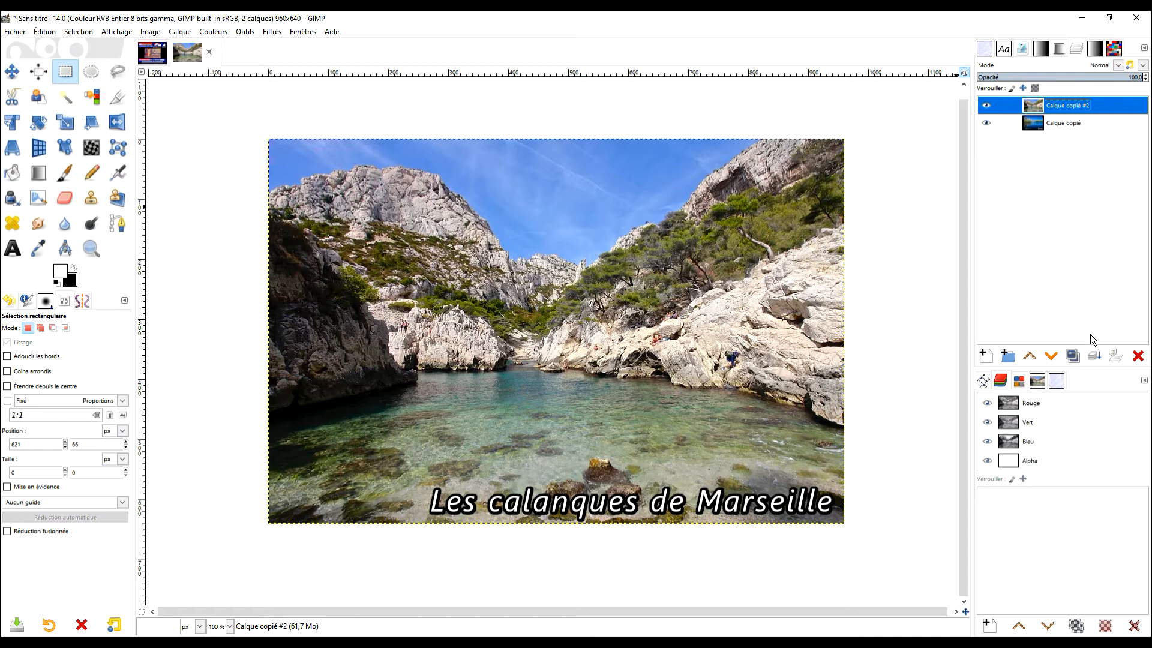
click(1073, 357)
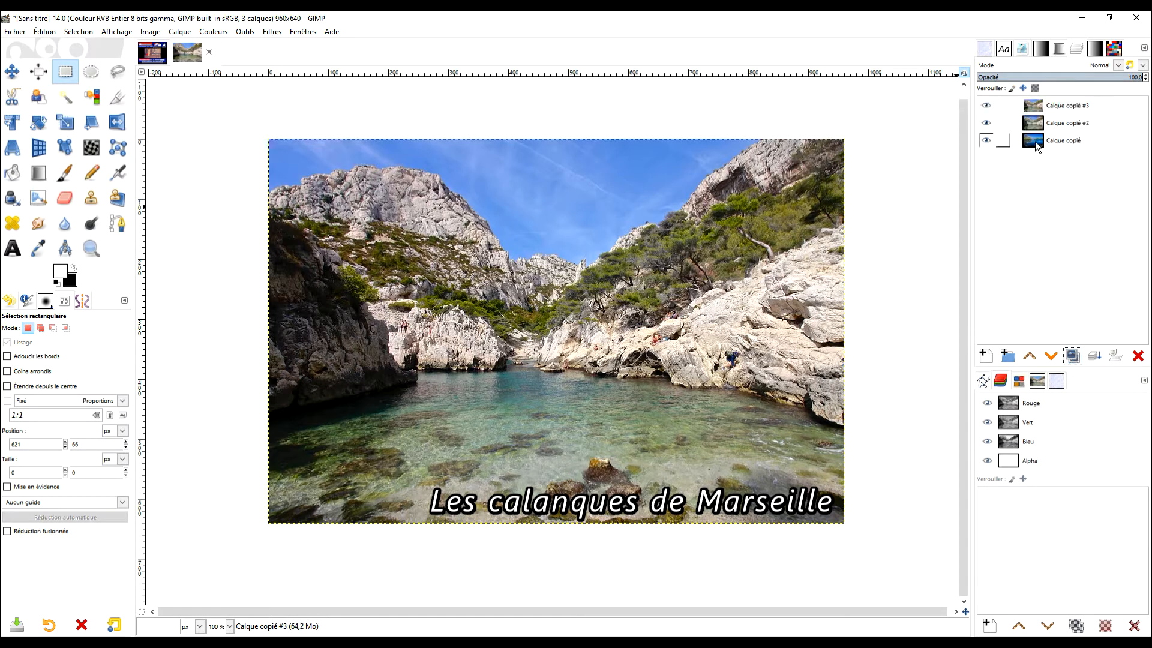
click(1068, 140)
click(1071, 356)
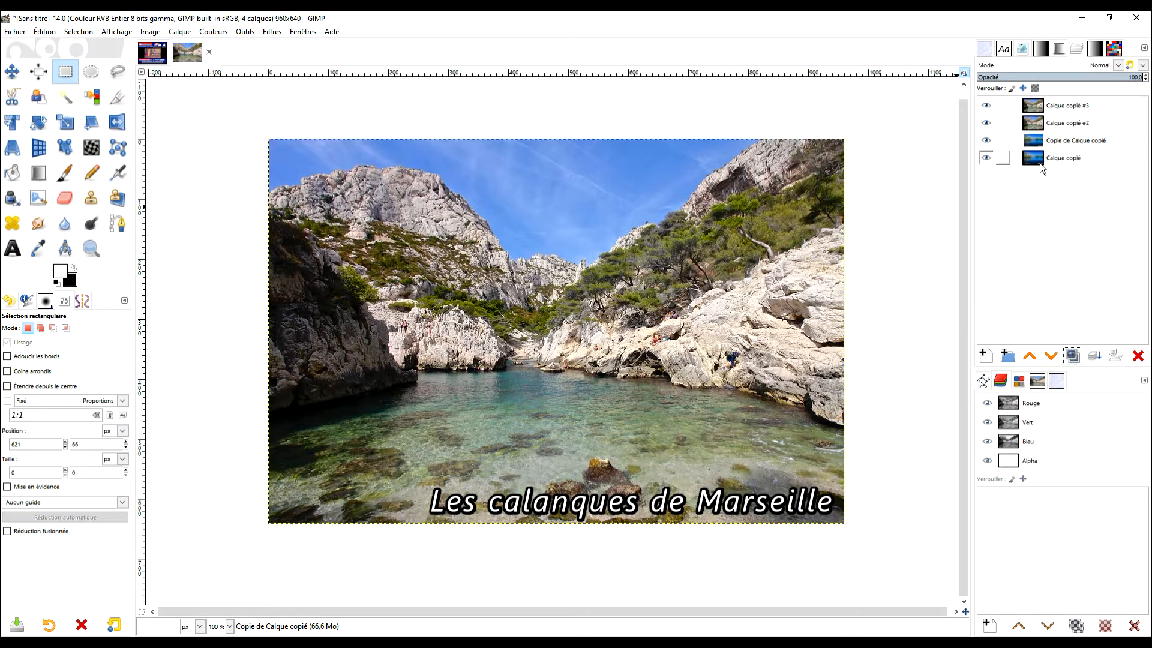
Hide and show the two Marseille layers to check the stacking of the duplicated photos.
click(986, 106)
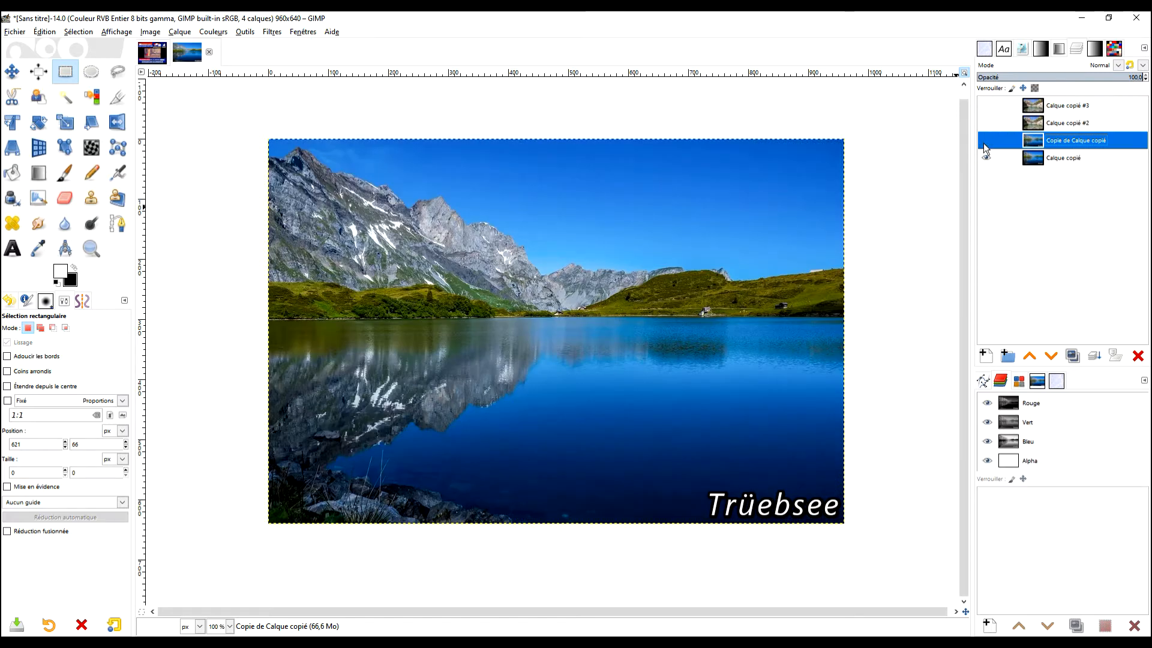
click(986, 123)
click(986, 123)
click(987, 123)
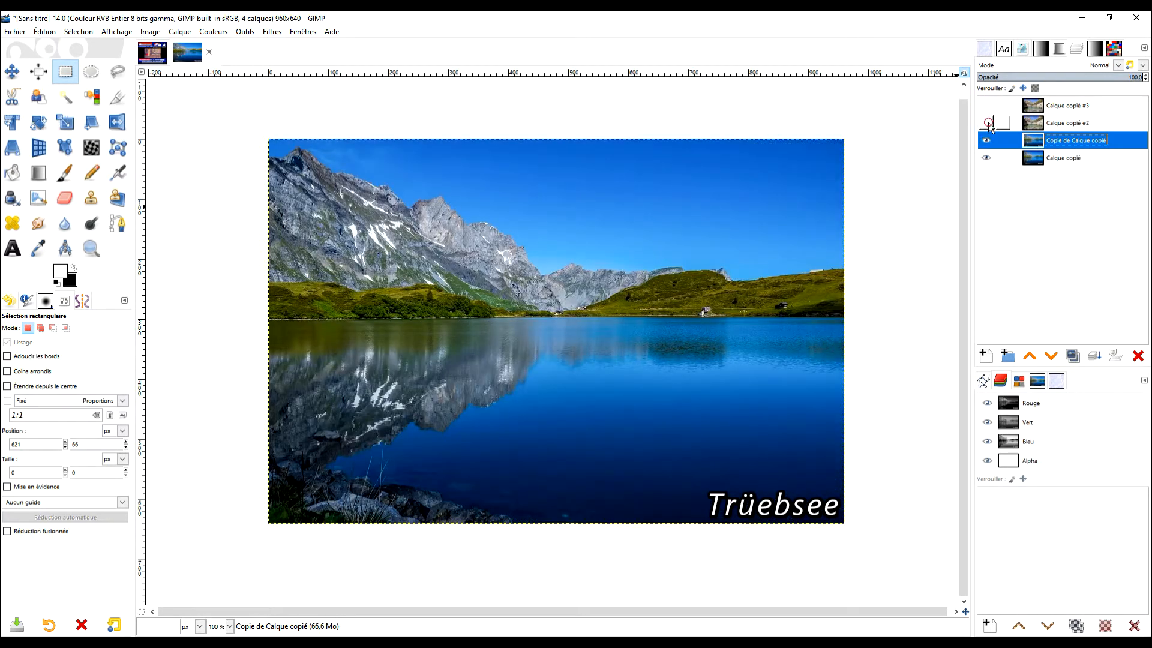
click(986, 106)
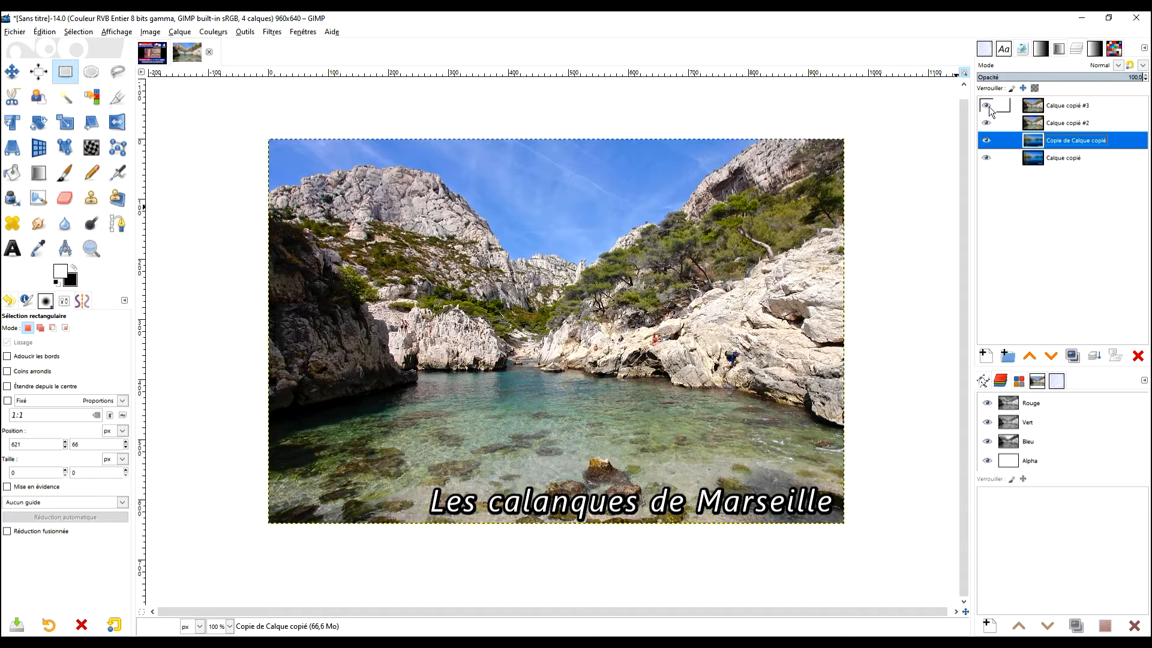
With the topmost layer active, open the G'MIC-Qt filter, search for "transitio" and choose Spatial Transition.
click(1033, 106)
click(278, 34)
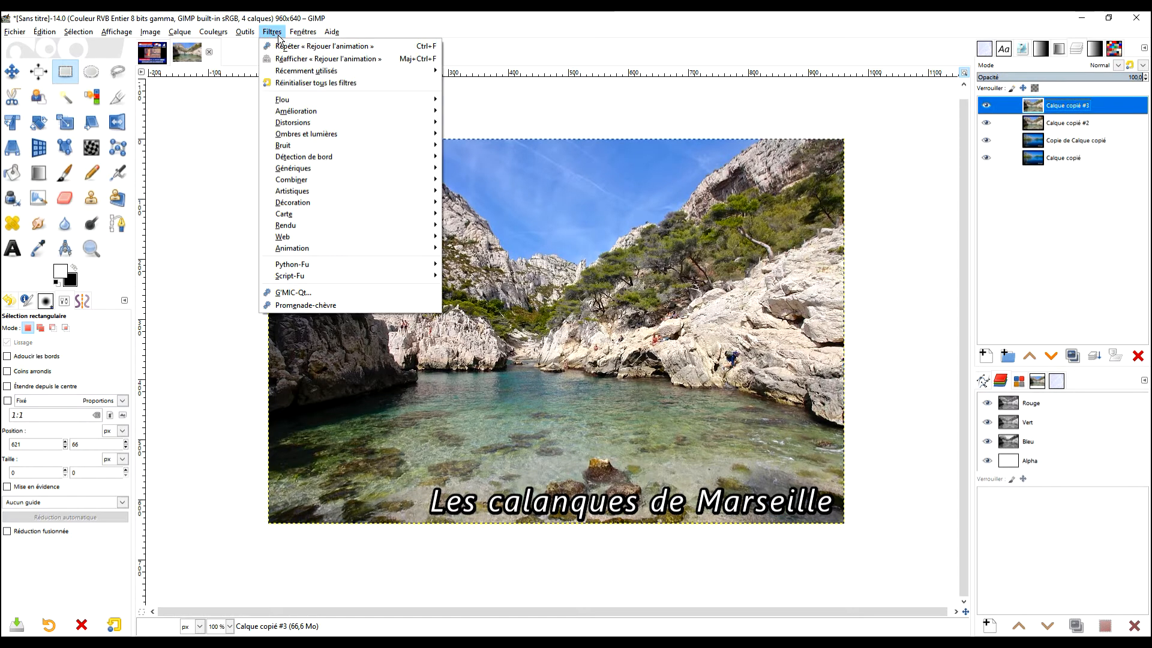
click(336, 292)
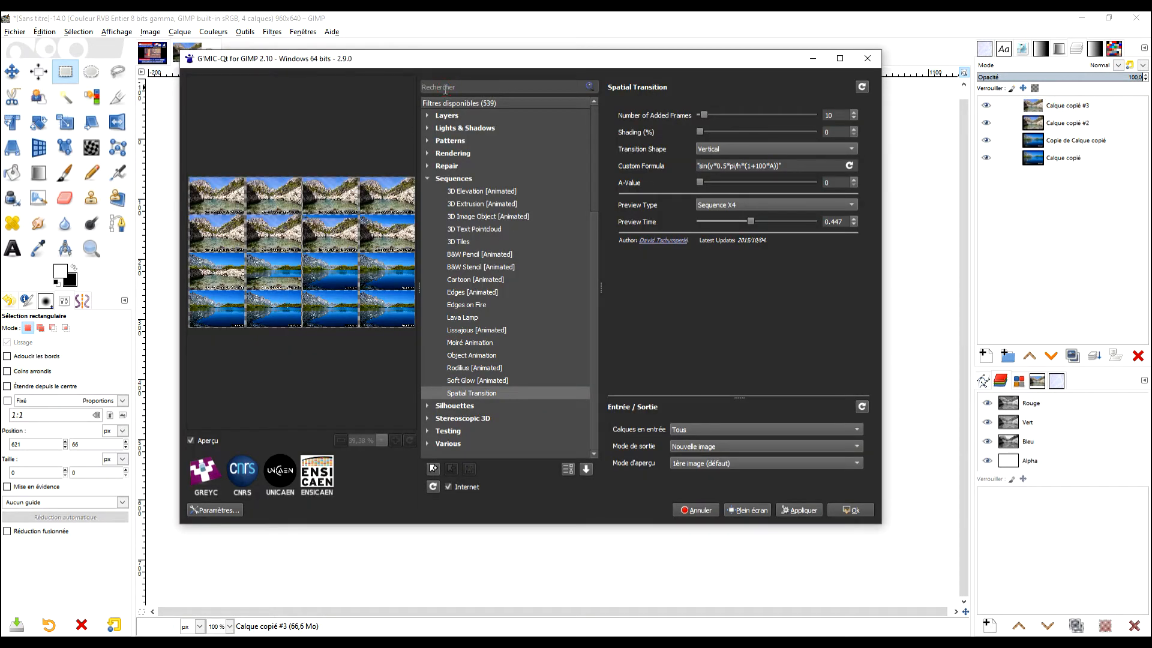
text(trans)
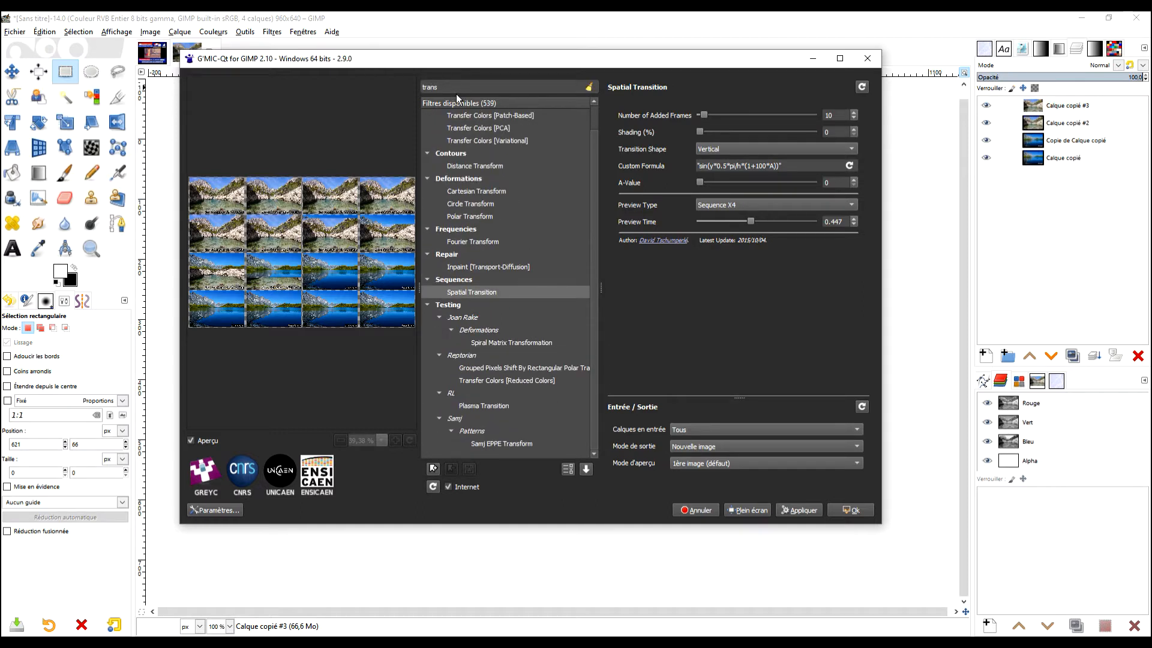
text(itio)
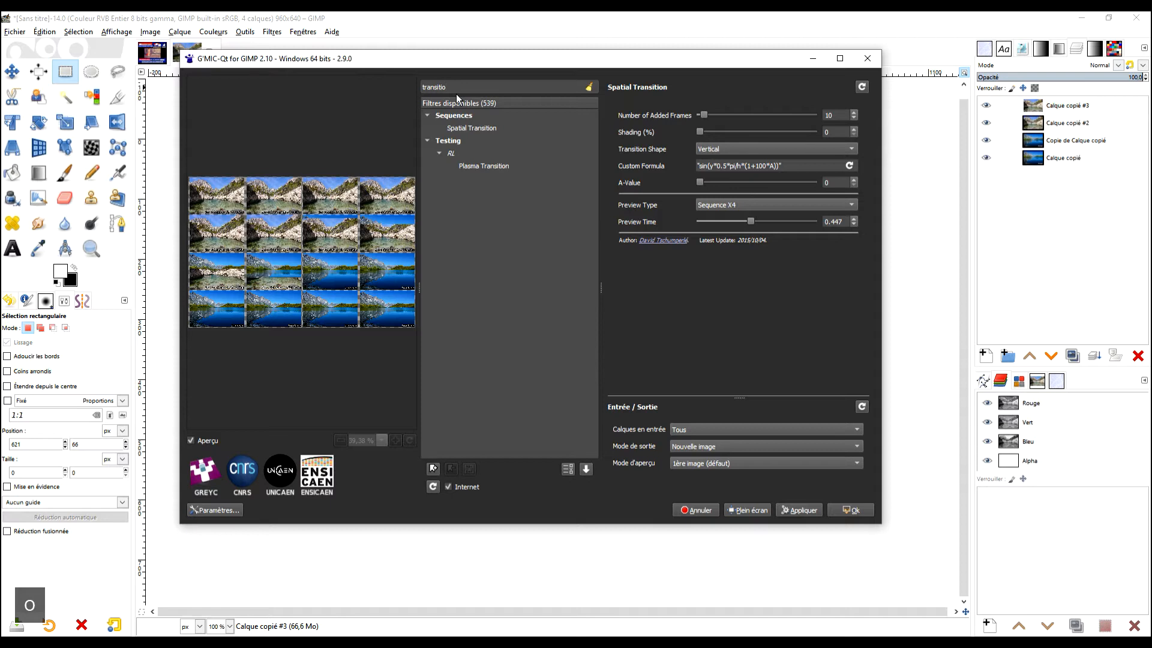
click(462, 131)
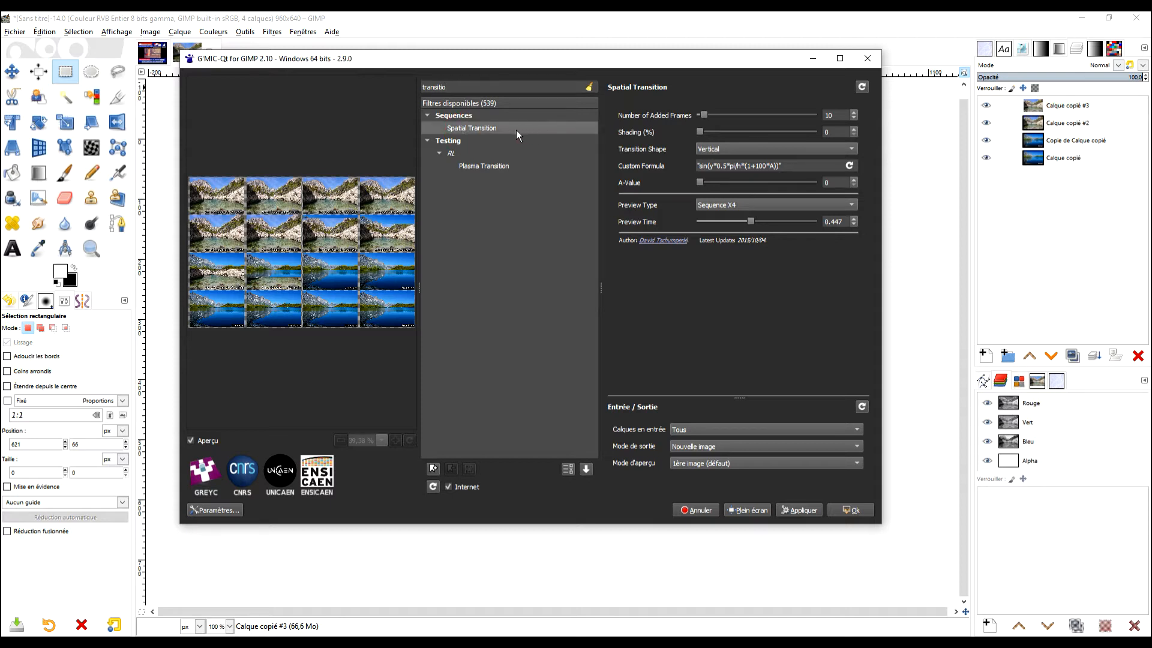
Reset the filter and input/output settings, setting the input layers to Tous and the output mode to Nouvelle image.
click(862, 88)
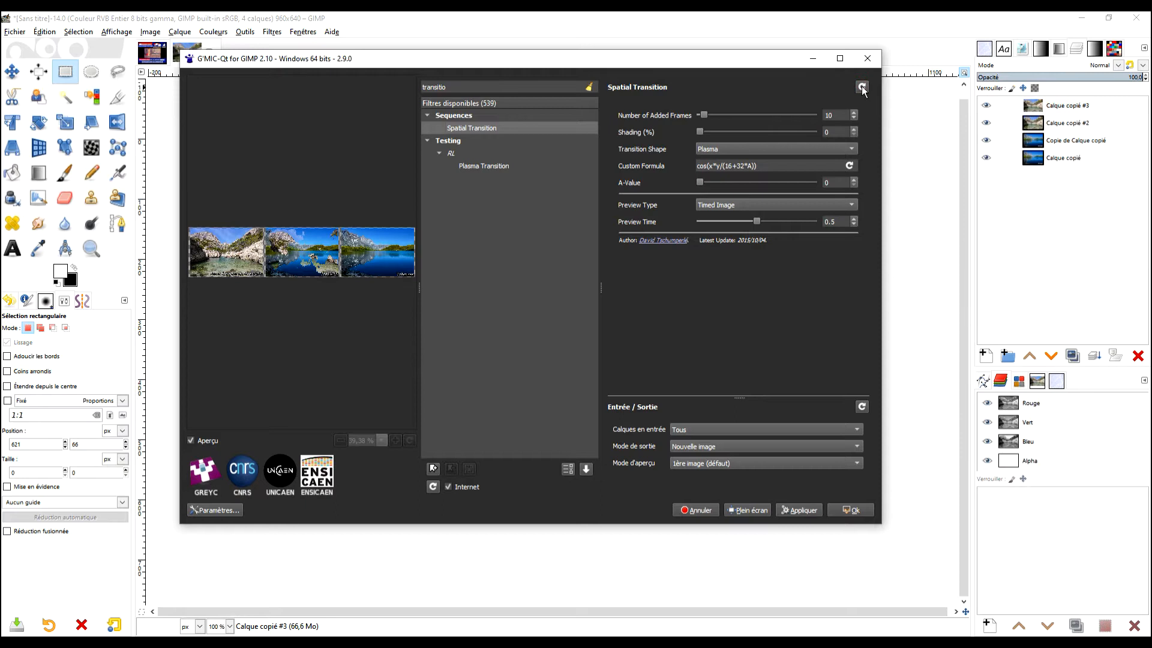
click(862, 406)
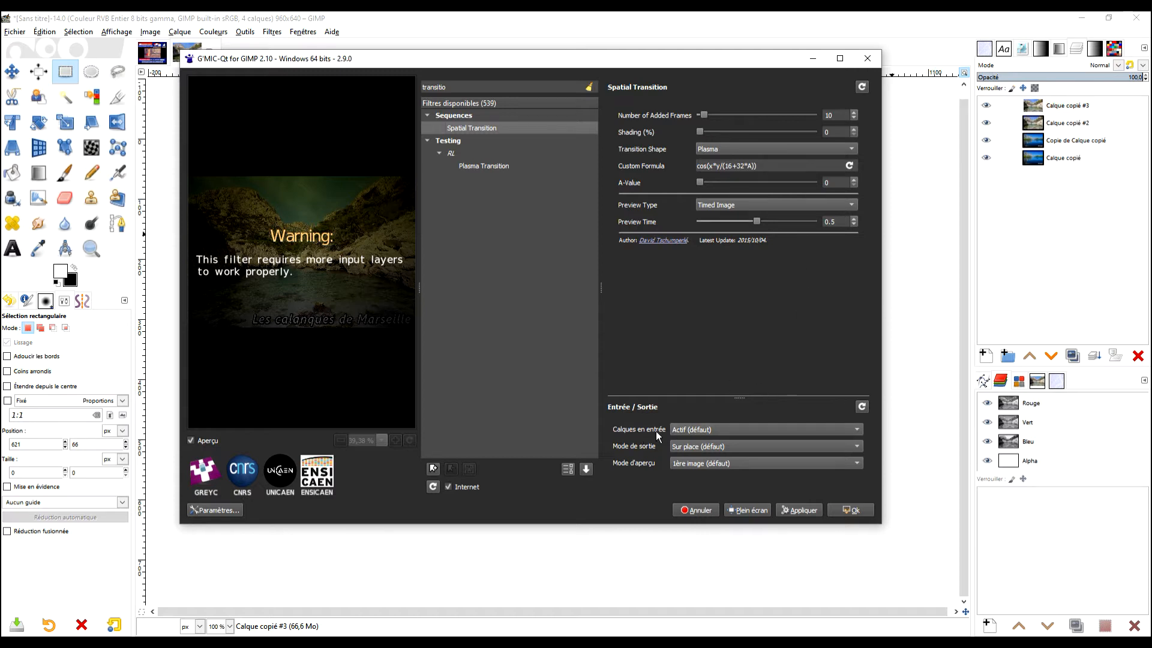
click(690, 430)
click(694, 441)
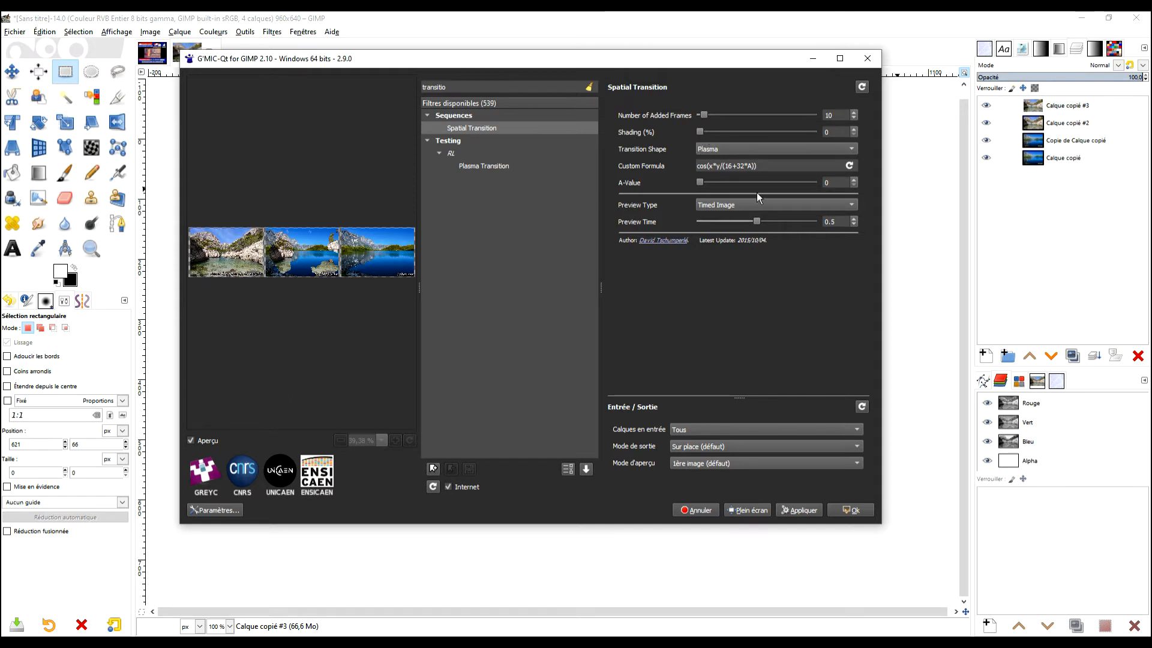
click(690, 447)
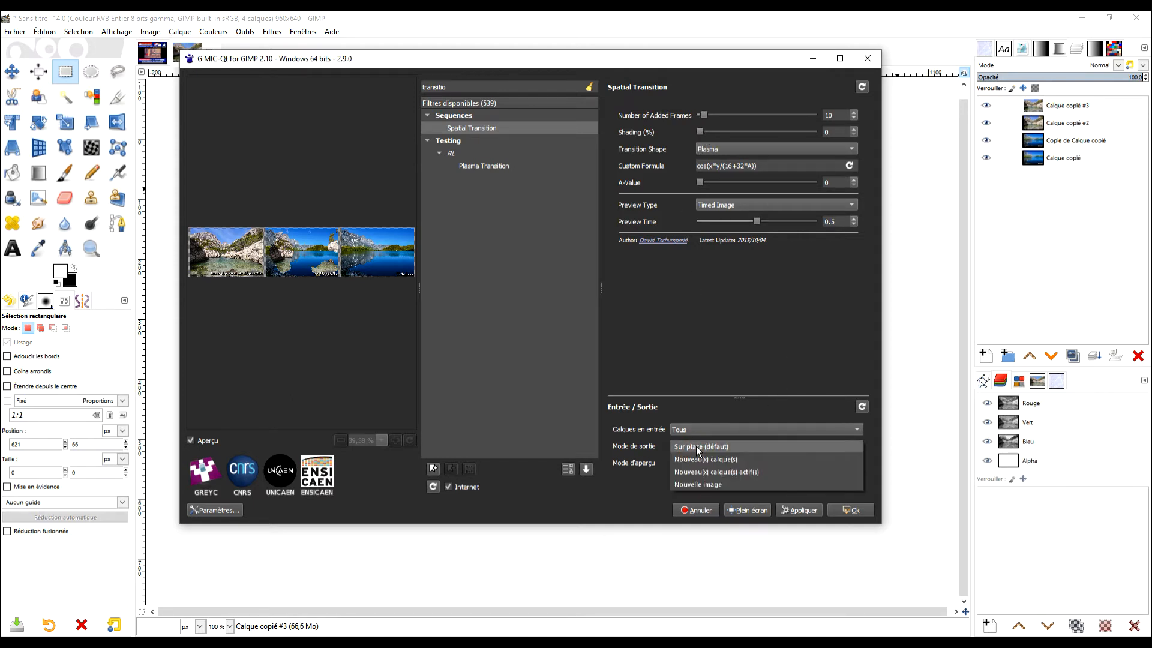
click(730, 483)
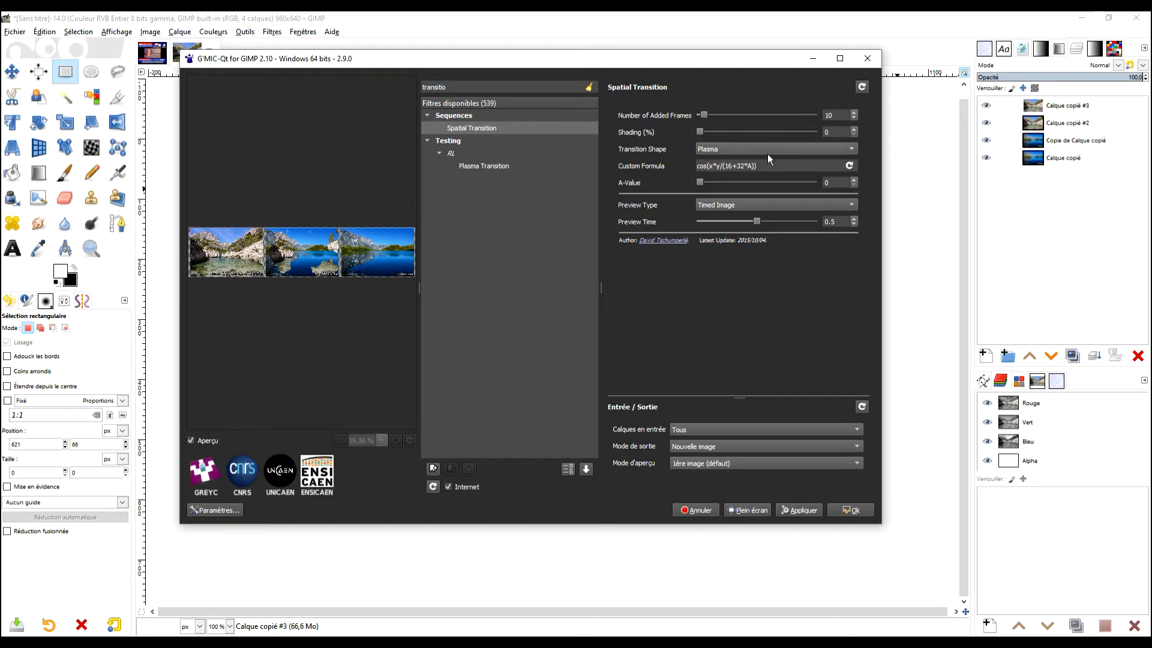
Set the transition shape to Vertical and the shading to 8.4%.
click(761, 208)
click(753, 206)
drag(701, 133, 719, 133)
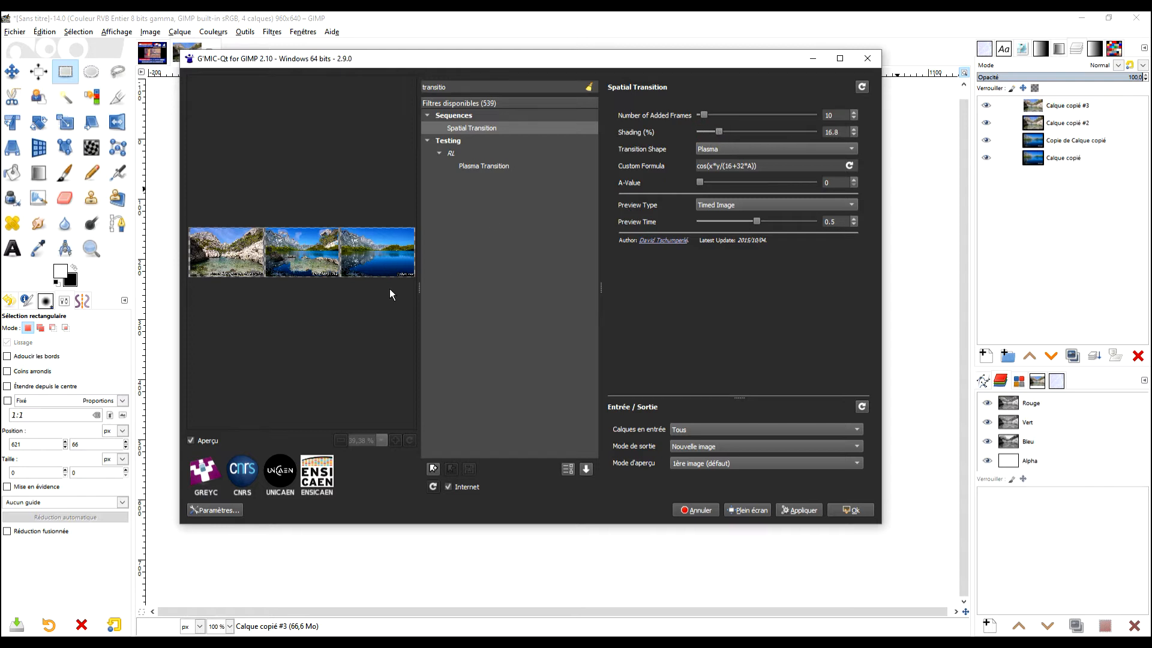
click(733, 153)
click(730, 114)
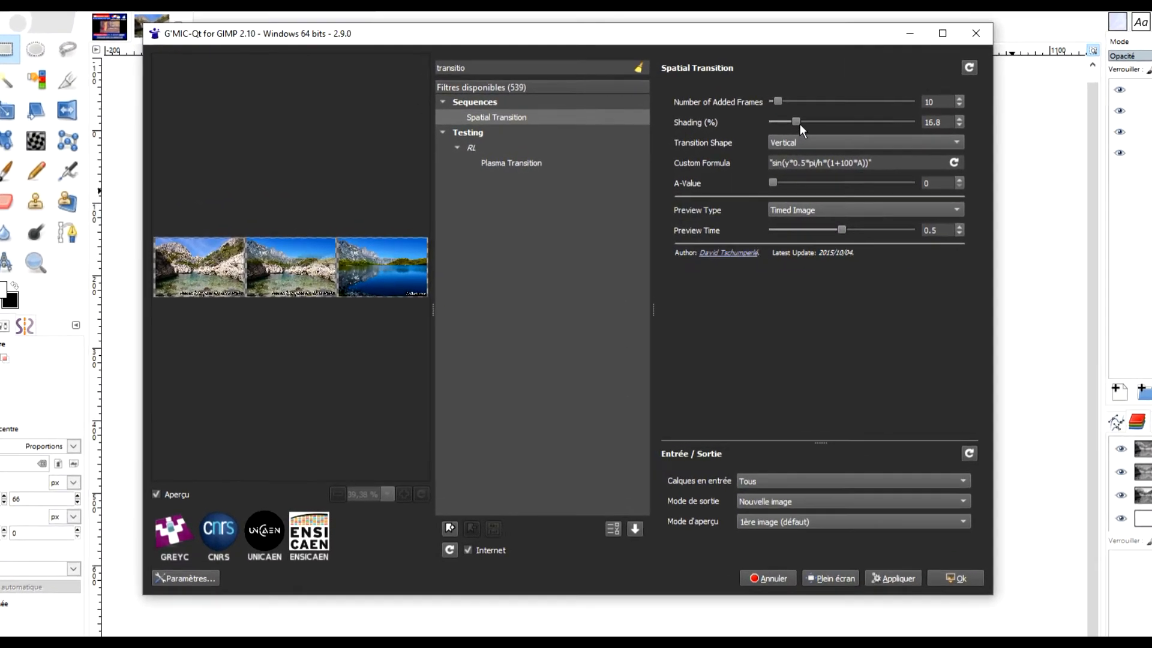
drag(718, 132, 713, 132)
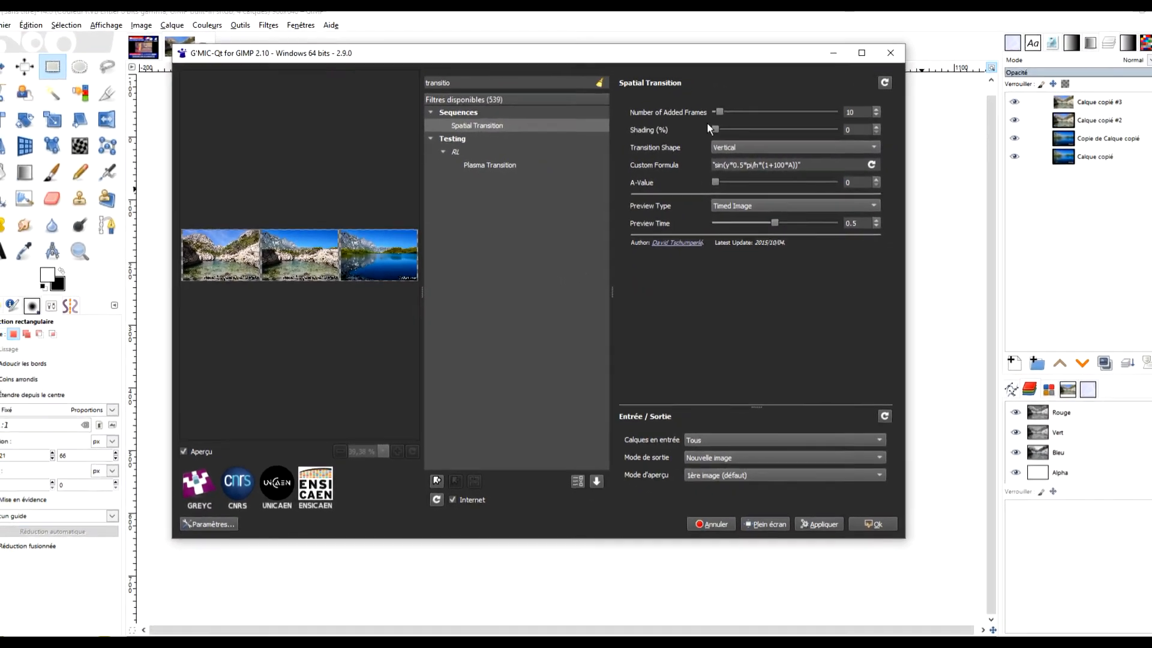
drag(714, 129, 732, 134)
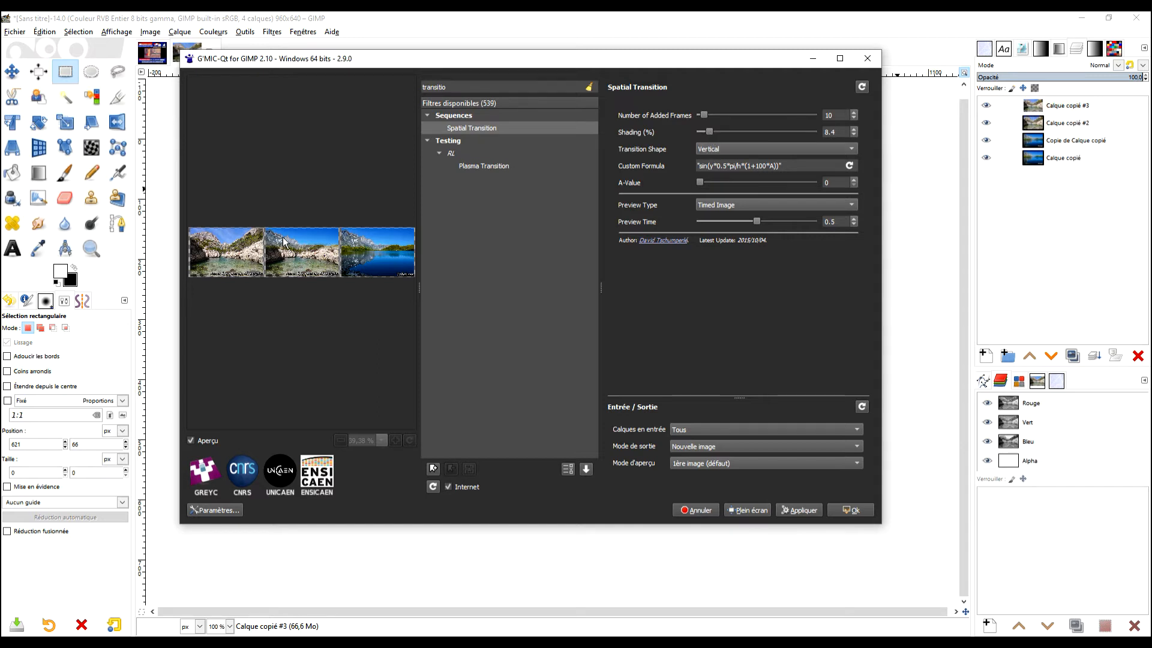
Preview the transition as Sequence X4, and as Timed Image with the preview time at 1.
click(722, 206)
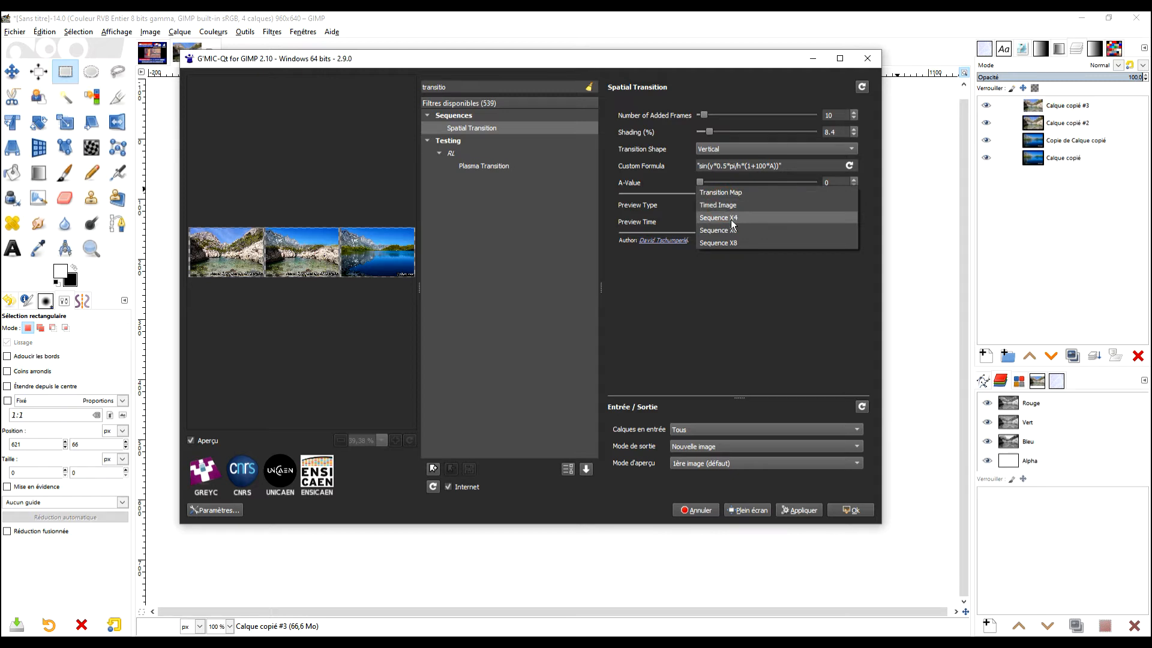
click(732, 219)
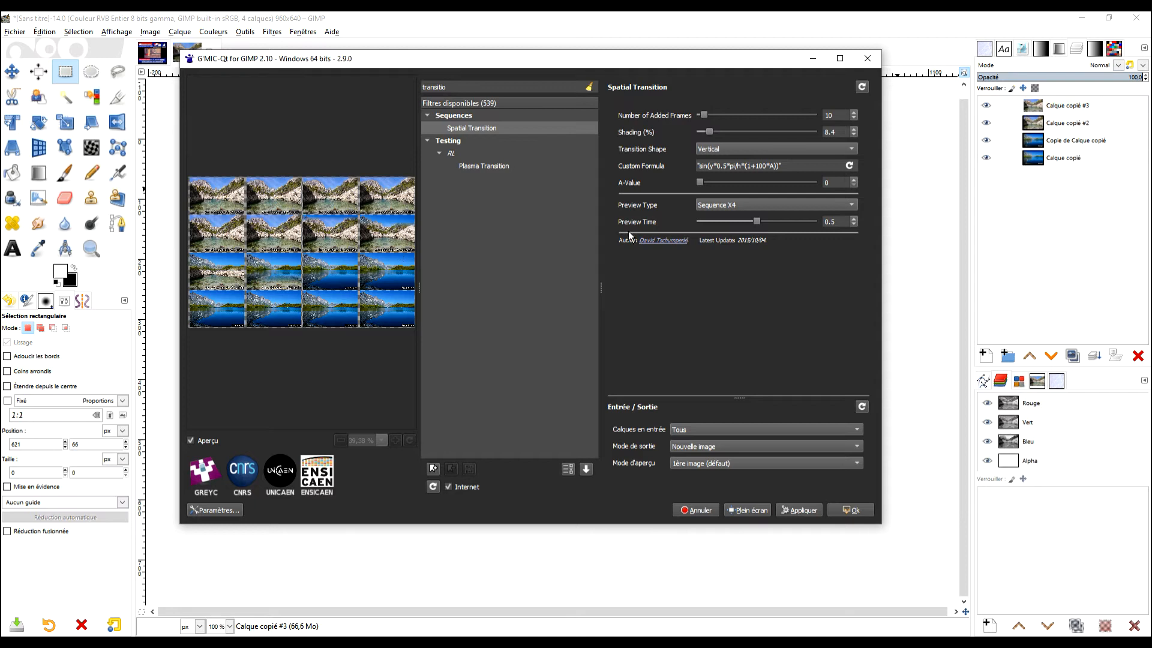
click(728, 205)
click(720, 193)
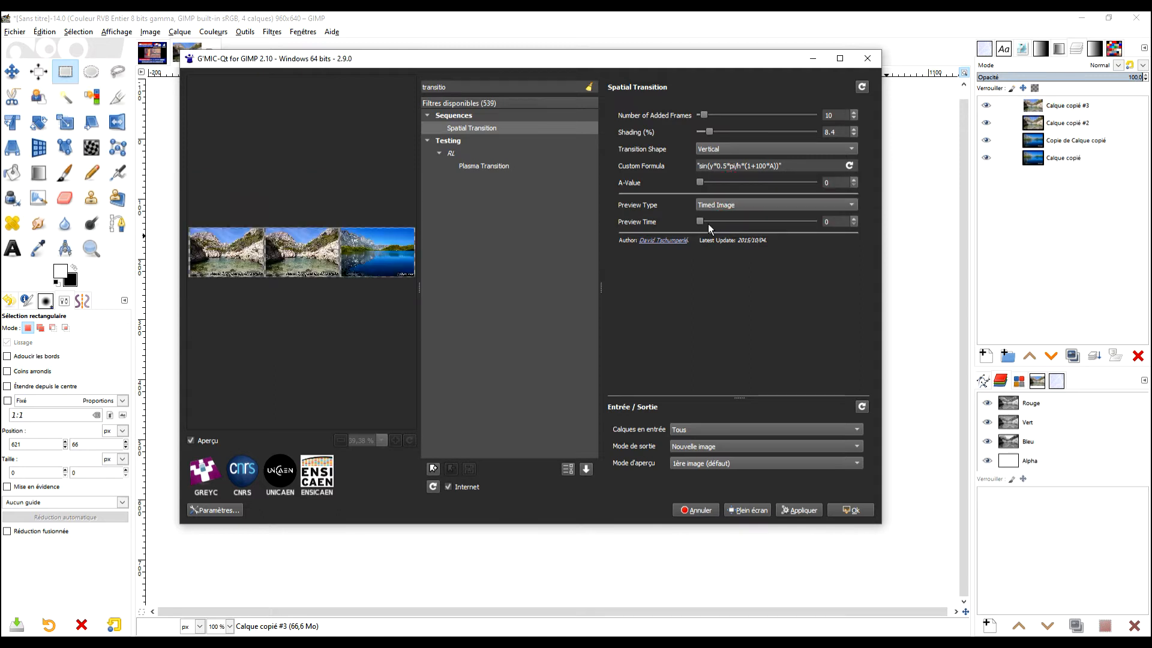
drag(706, 221, 814, 222)
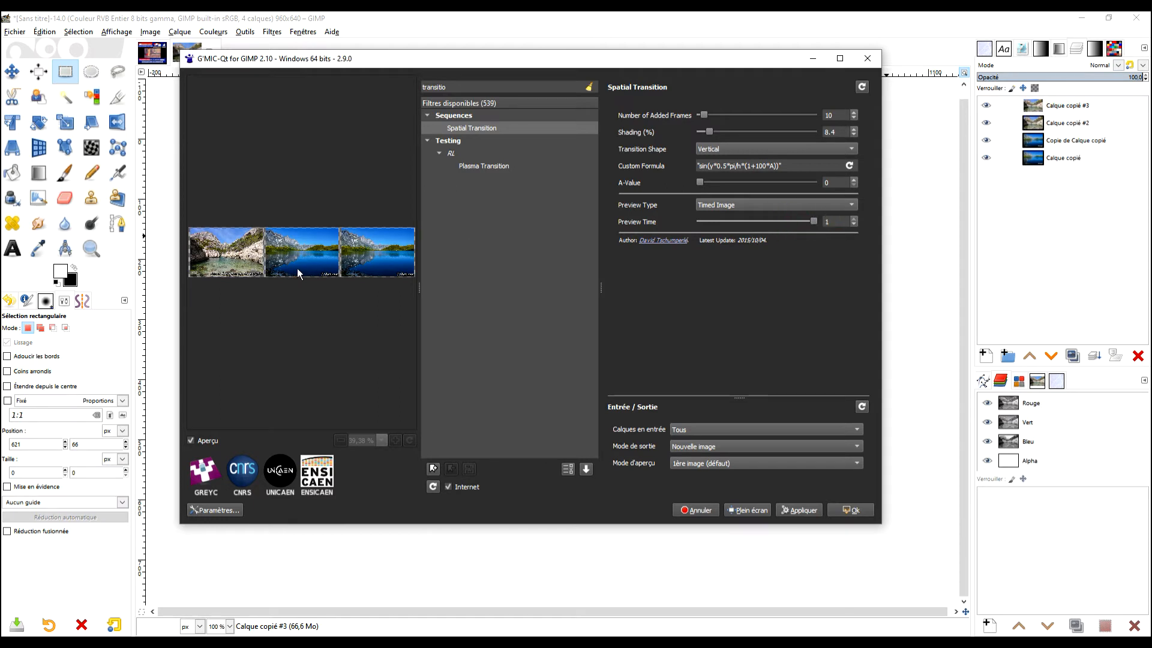
Set the preview type to Sequence X4 and apply Spatial Transition to generate the frames in a new image.
click(739, 205)
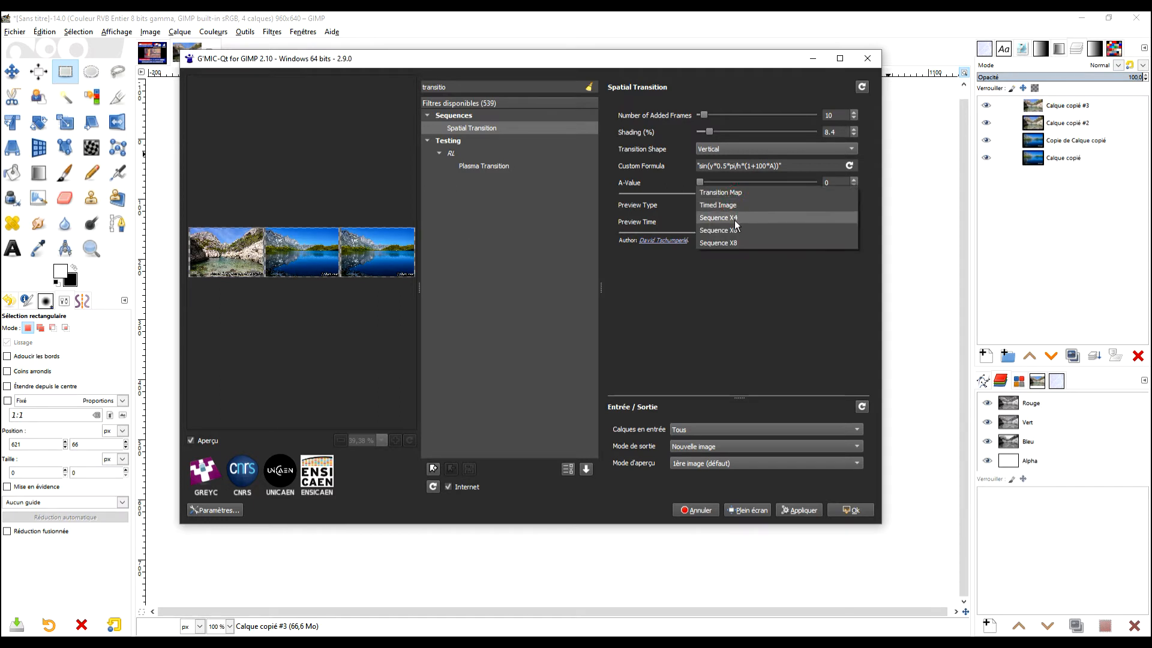
click(740, 230)
click(742, 208)
click(742, 193)
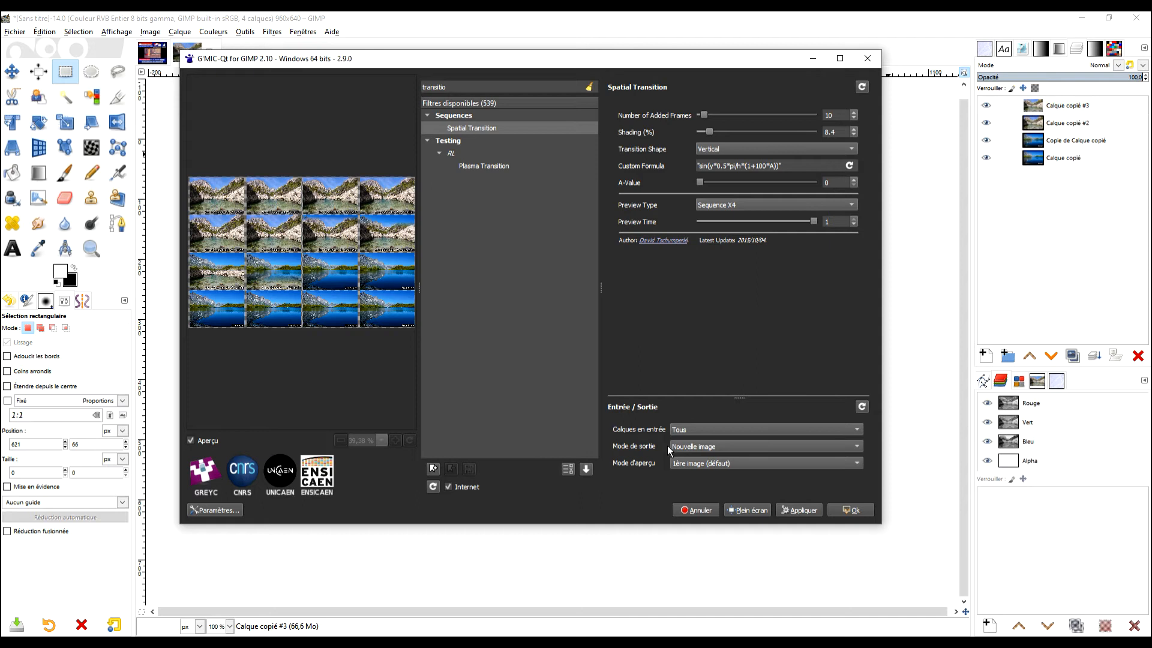
click(859, 513)
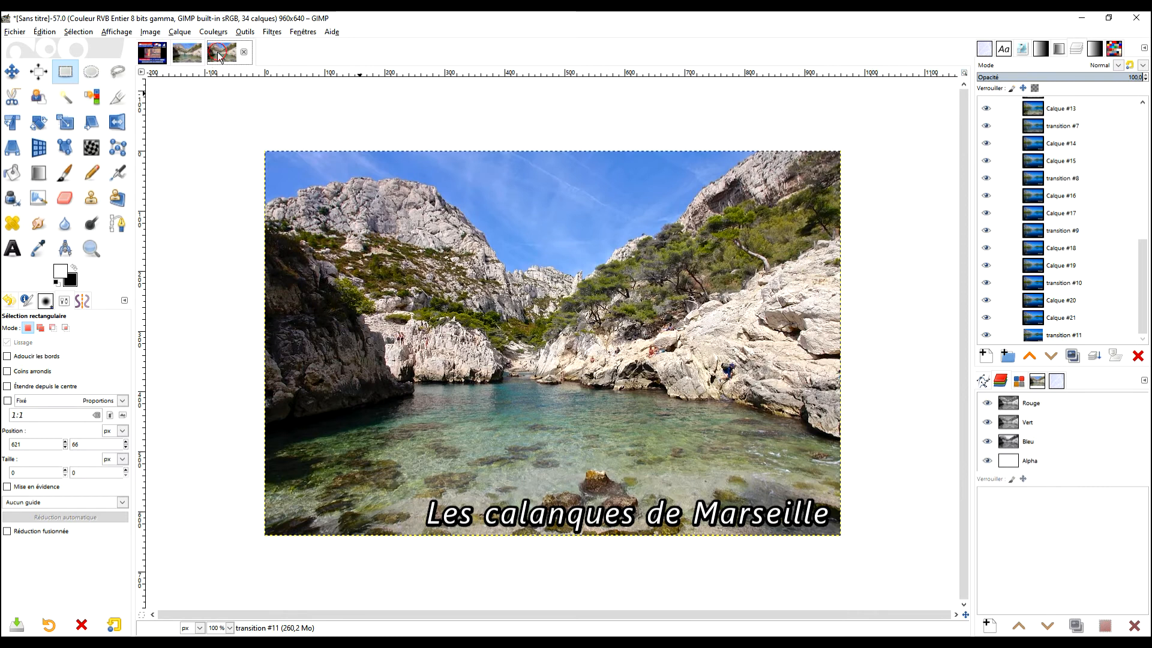
Play back the generated image's animation in a maximized playback window.
click(272, 32)
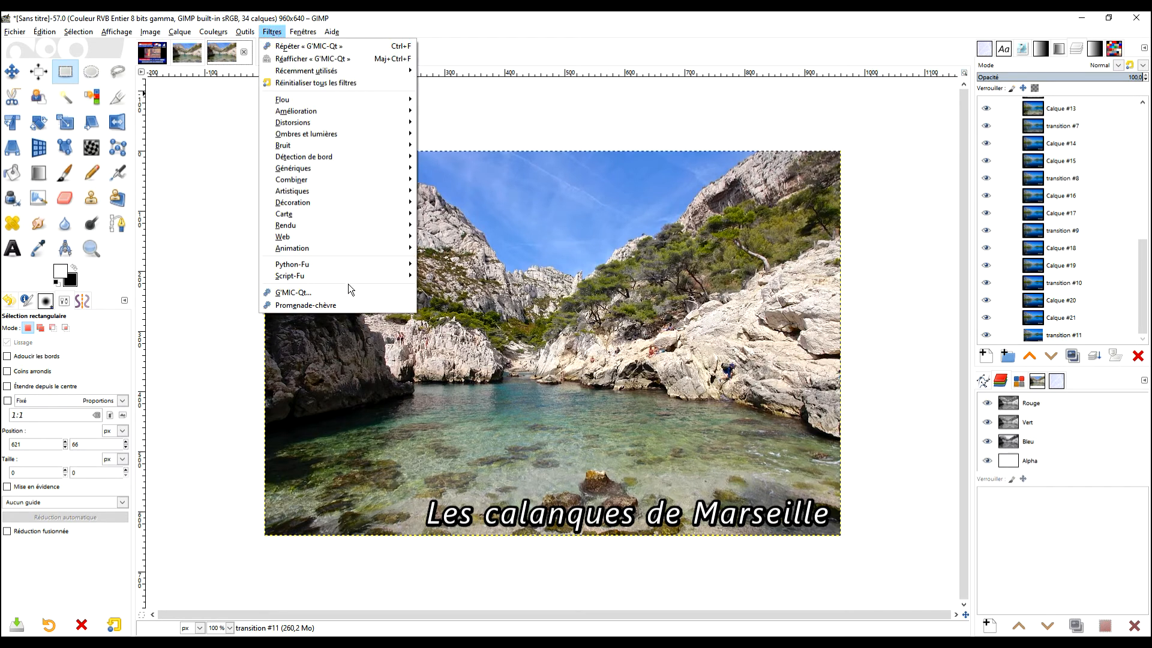
mouse_move(355, 247)
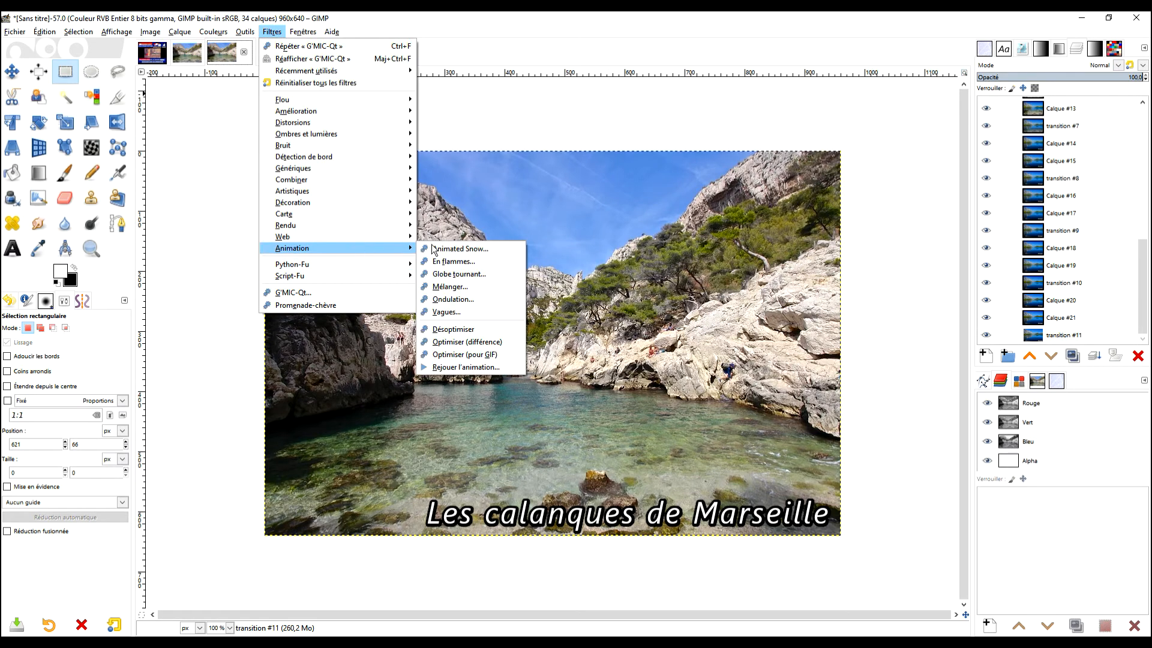
click(465, 366)
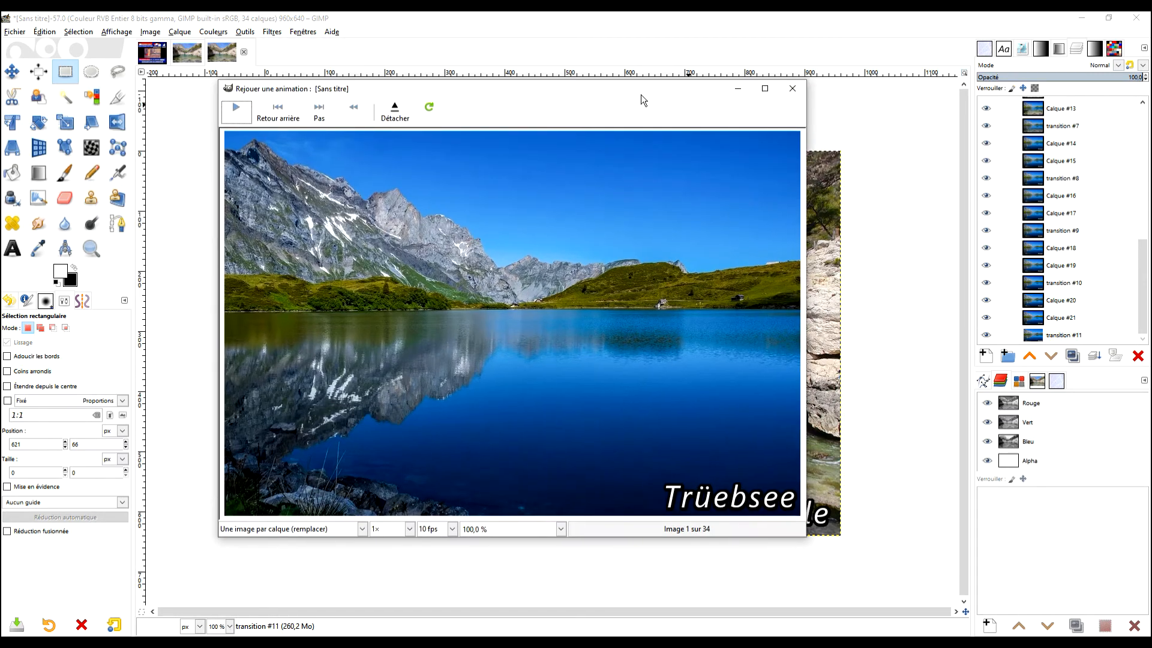
double_click(641, 95)
click(17, 37)
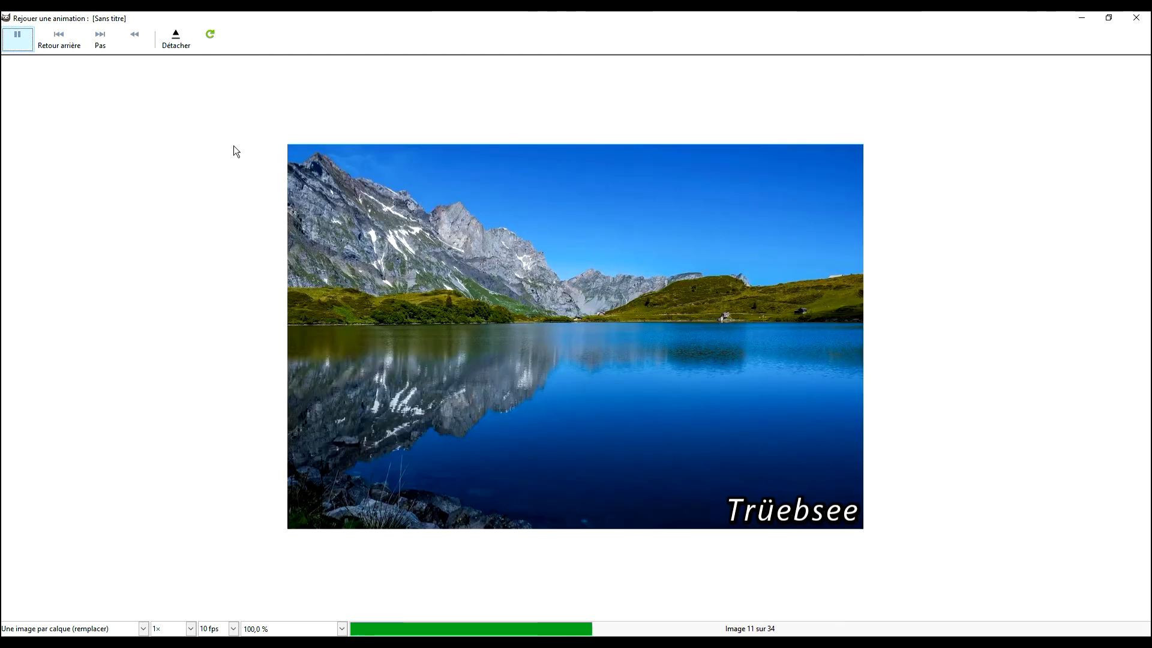
Close the playback and convert the image to indexed colours with an optimal 255-colour palette and reduced-bleeding Floyd-Steinberg dithering.
click(1135, 18)
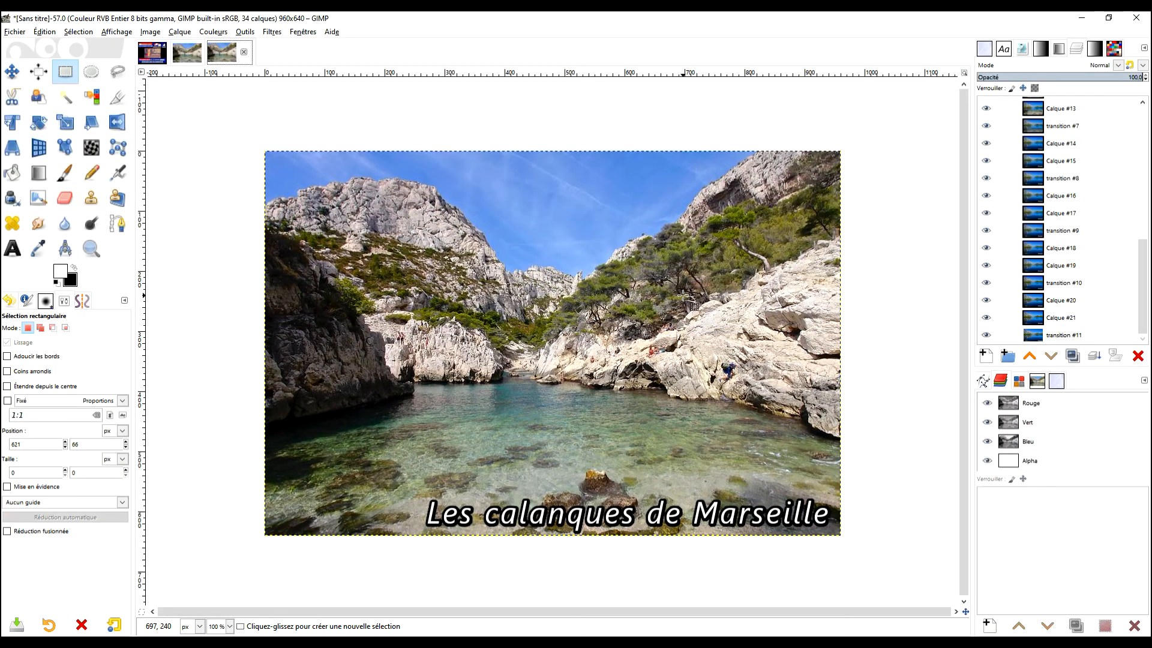
click(146, 33)
mouse_move(231, 61)
click(379, 87)
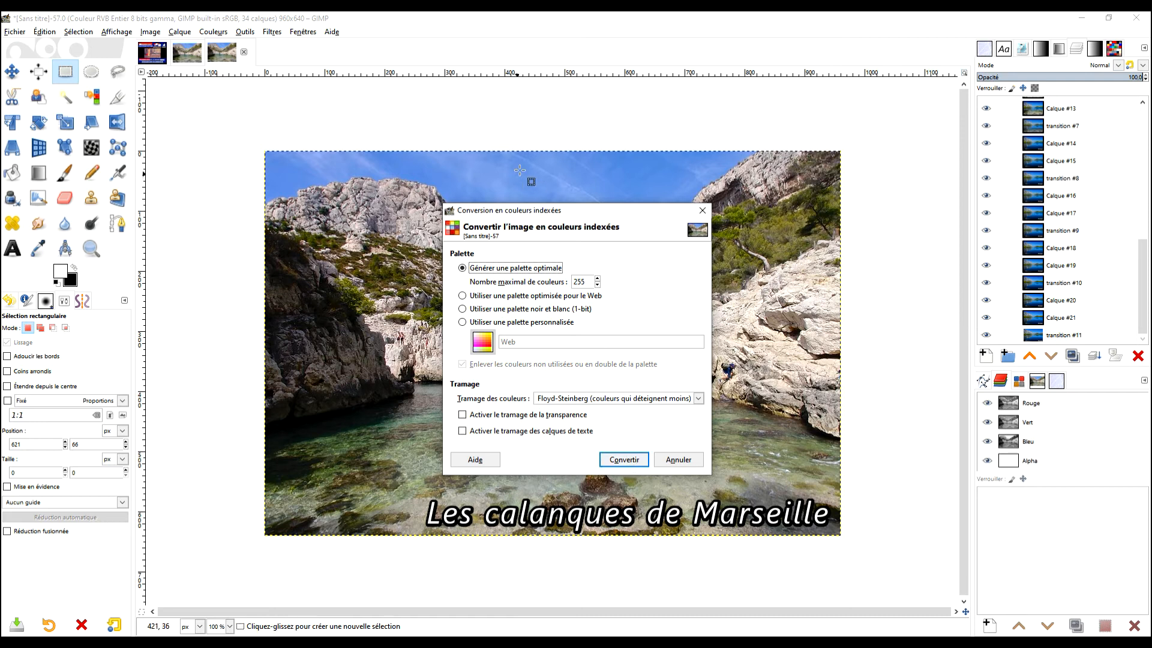
click(567, 399)
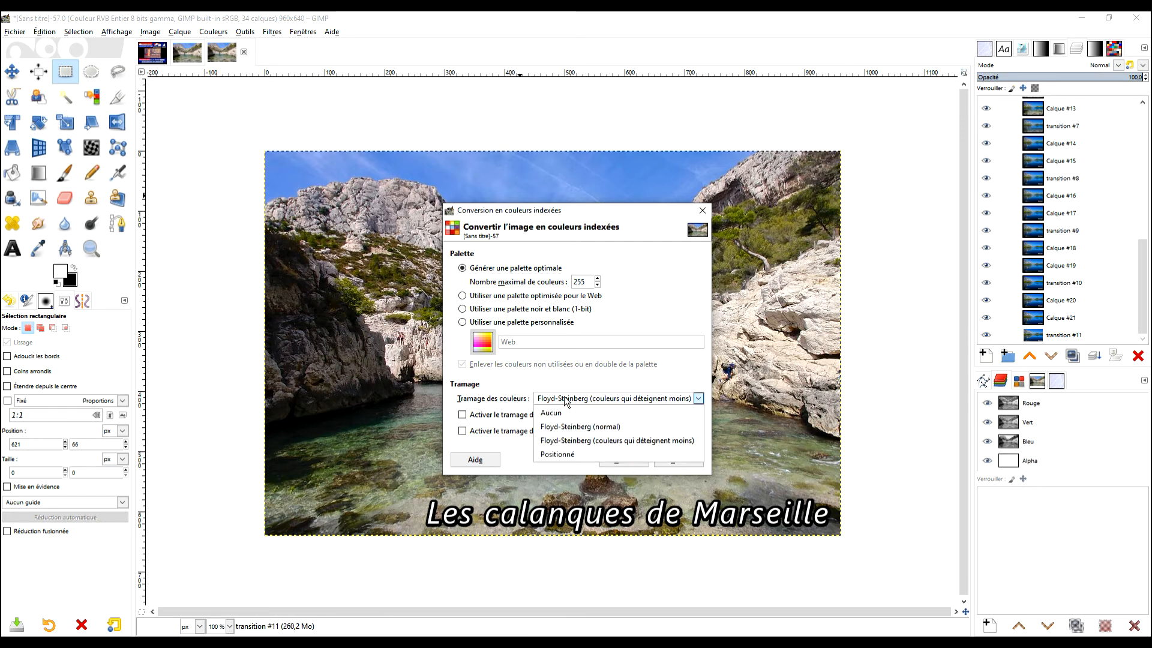
click(590, 444)
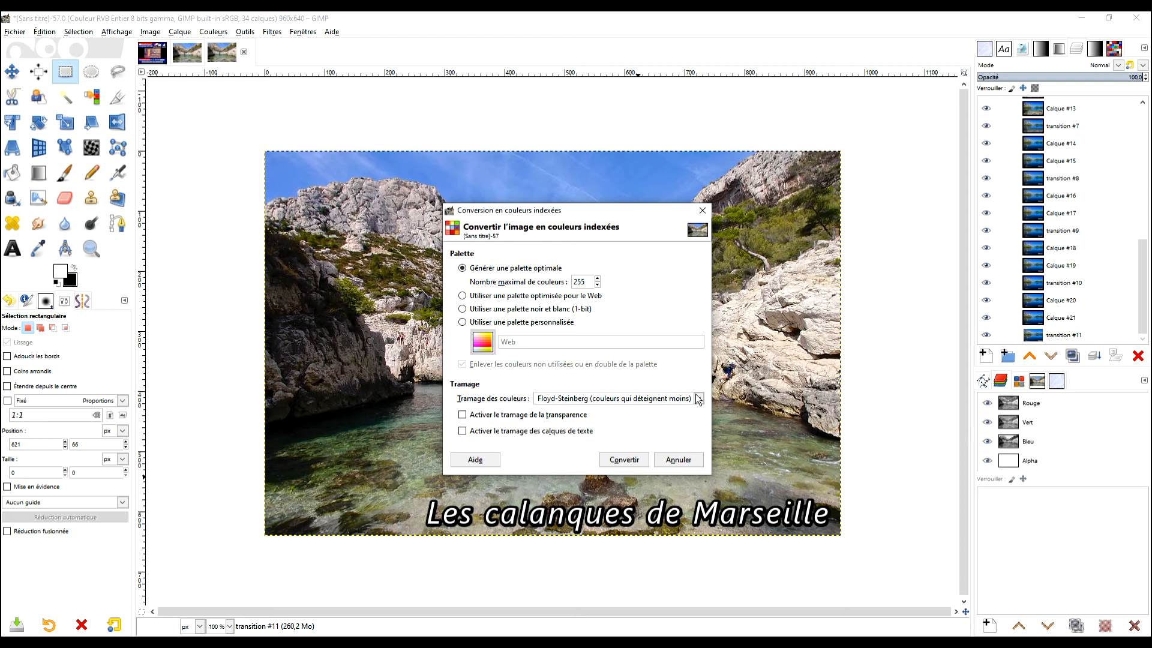
click(520, 266)
click(630, 462)
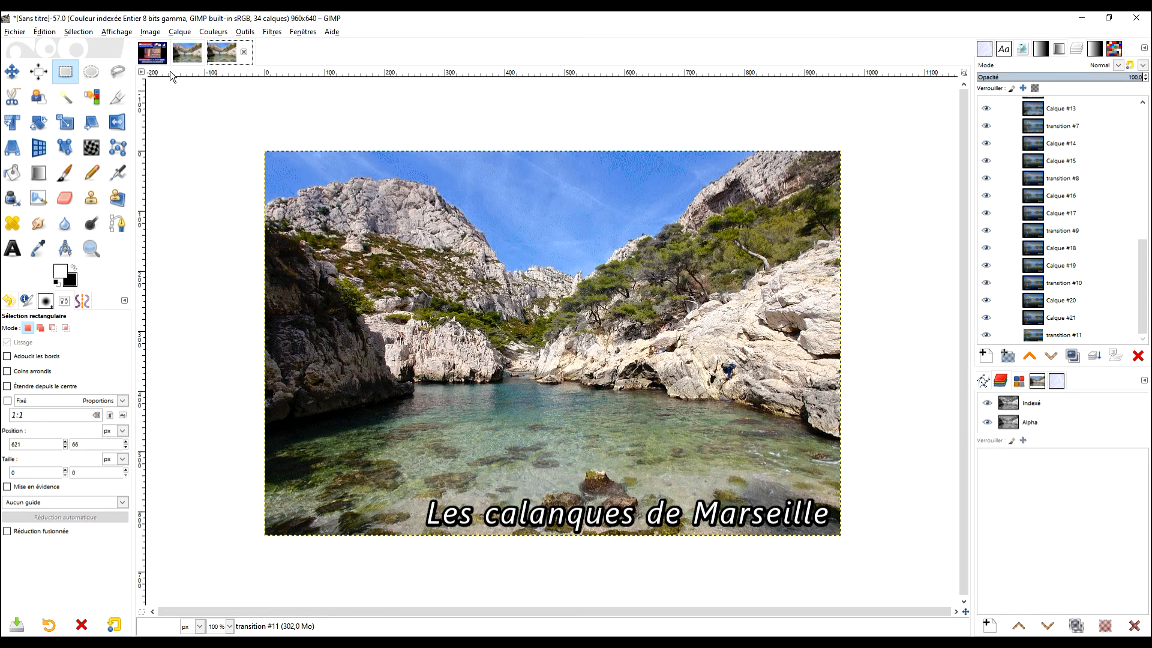
Start exporting the image as effet2.gif in the transition folder.
click(26, 35)
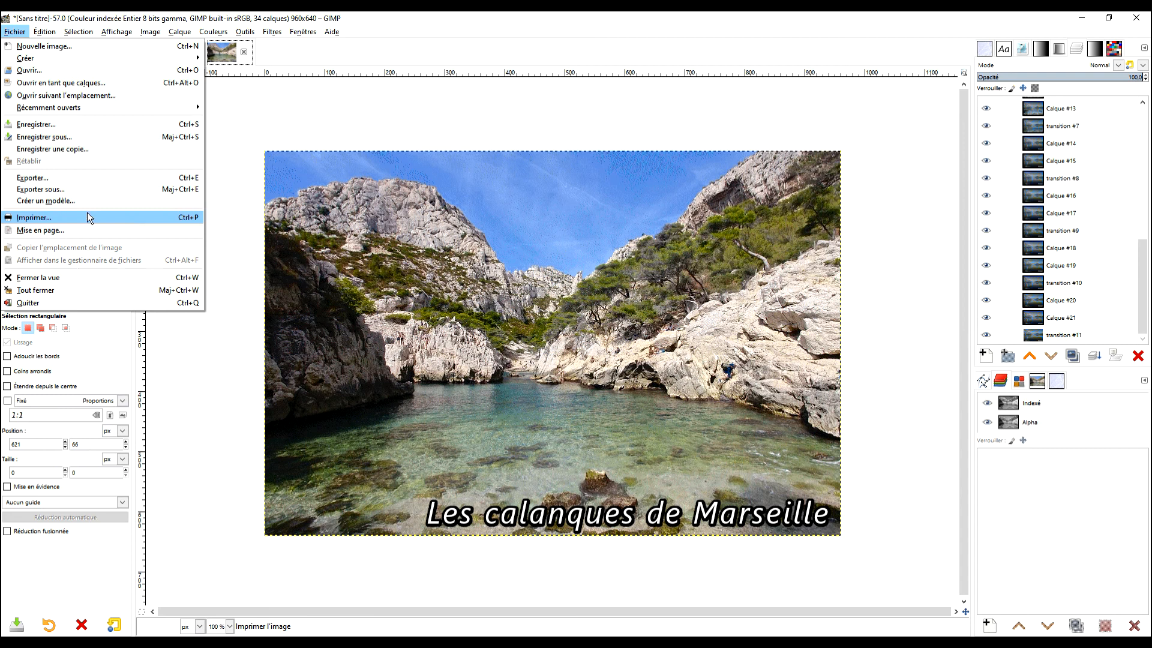
click(95, 179)
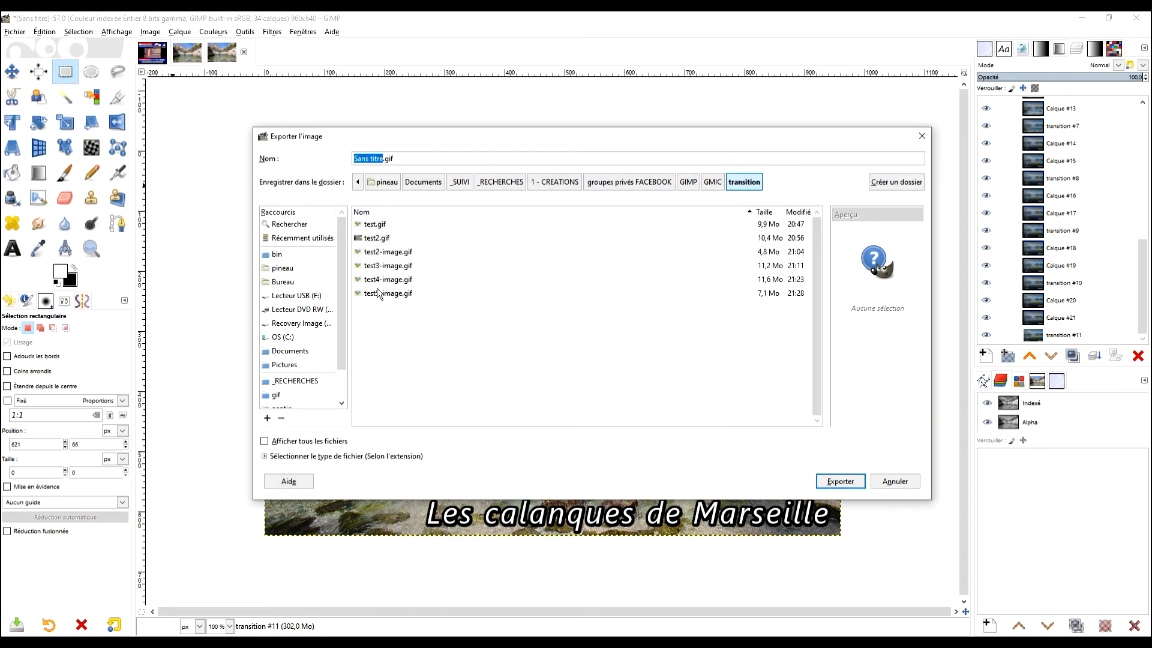
click(377, 160)
drag(382, 157, 349, 158)
text(effet2)
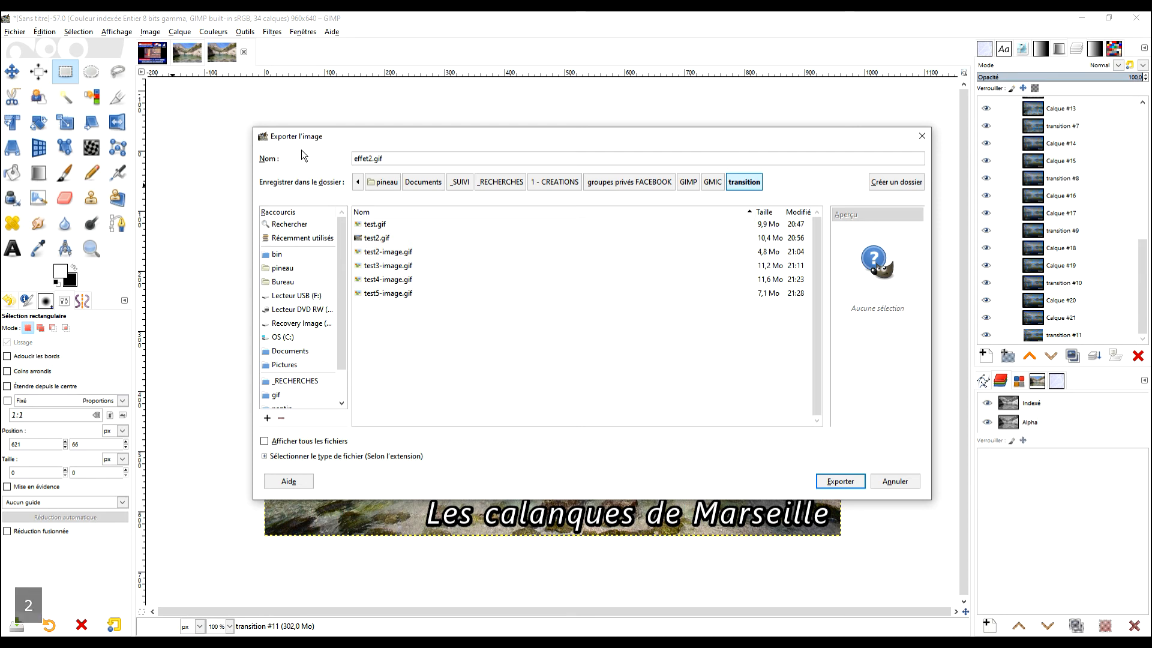
key(shift+Right)
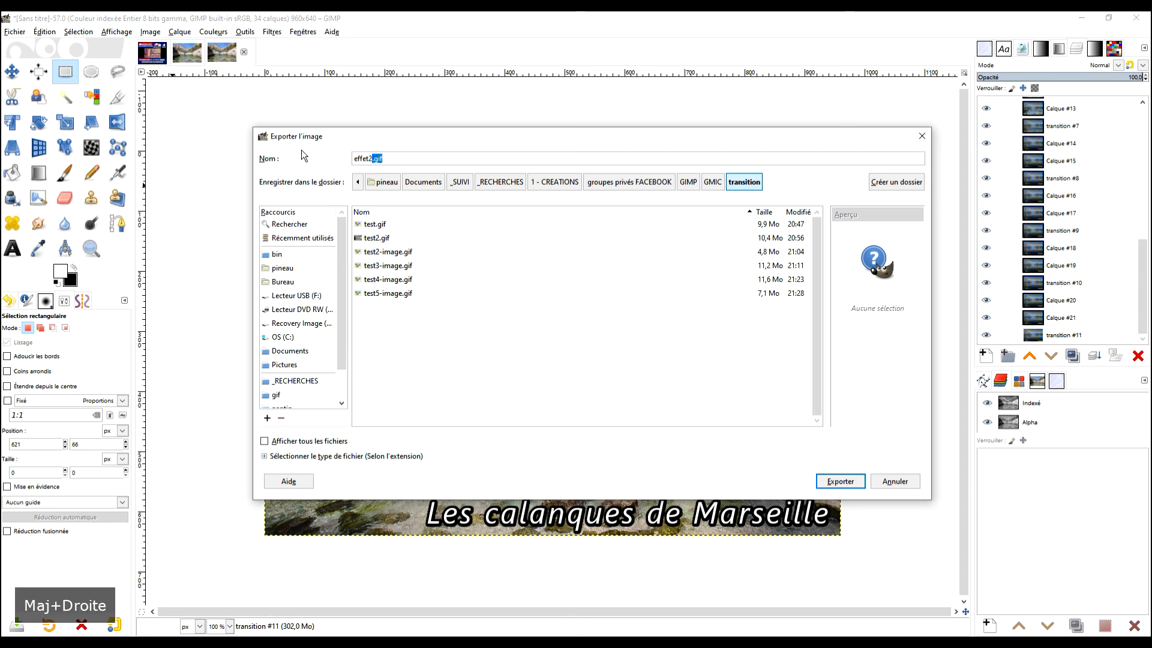
click(838, 481)
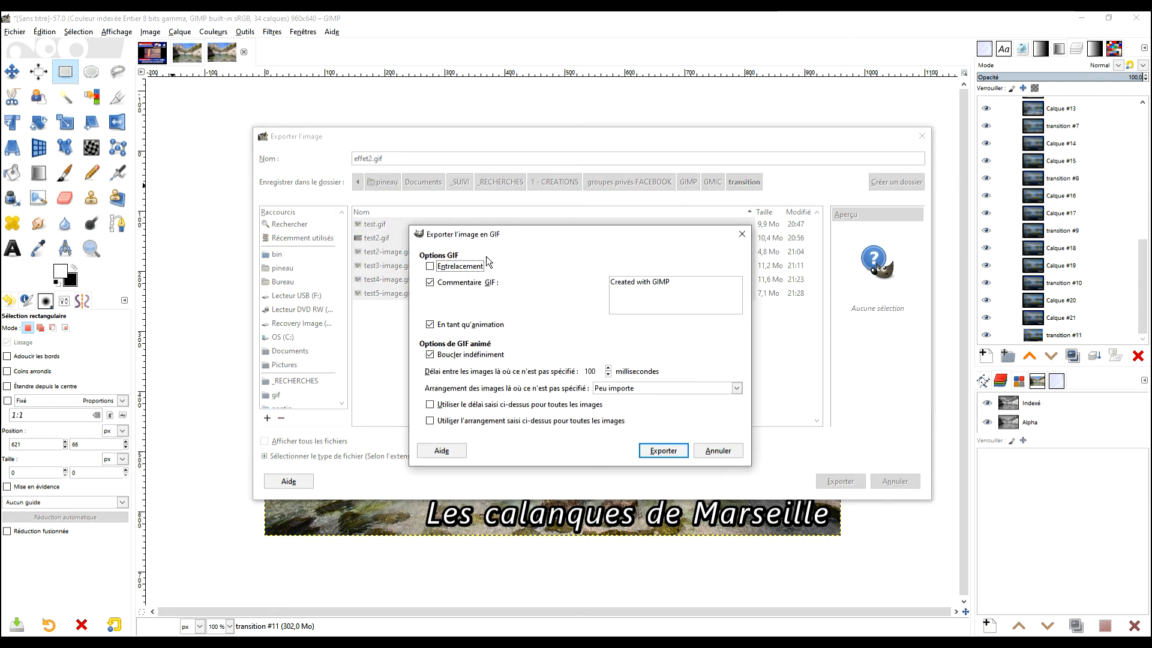
Export the GIF as an animation that loops forever, with a 100 ms delay between frames.
click(430, 326)
click(430, 326)
click(430, 355)
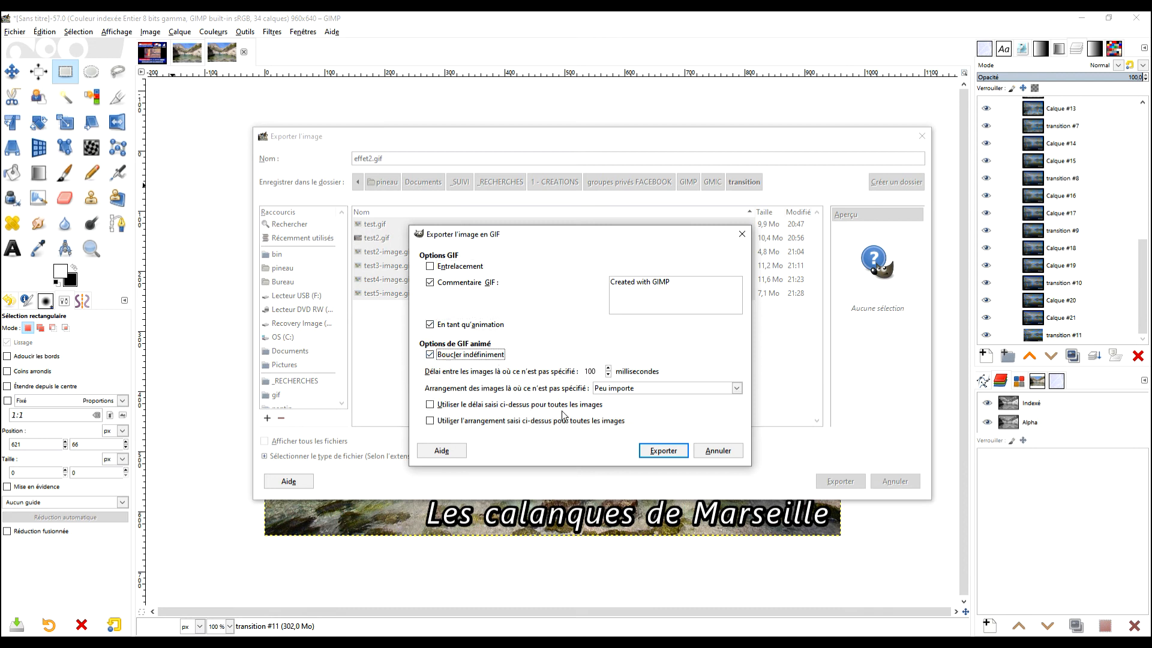
click(663, 451)
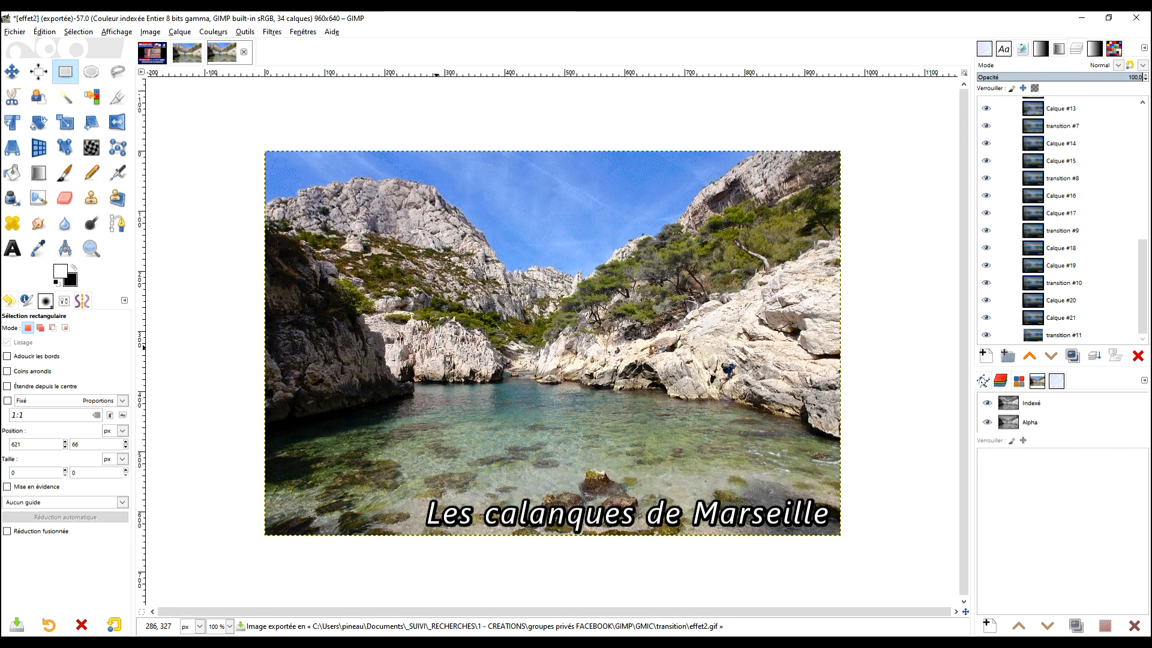
Switch to the transition folder in File Explorer and open the exported effet2 GIF to view it.
mouse_move(81, 627)
click(84, 591)
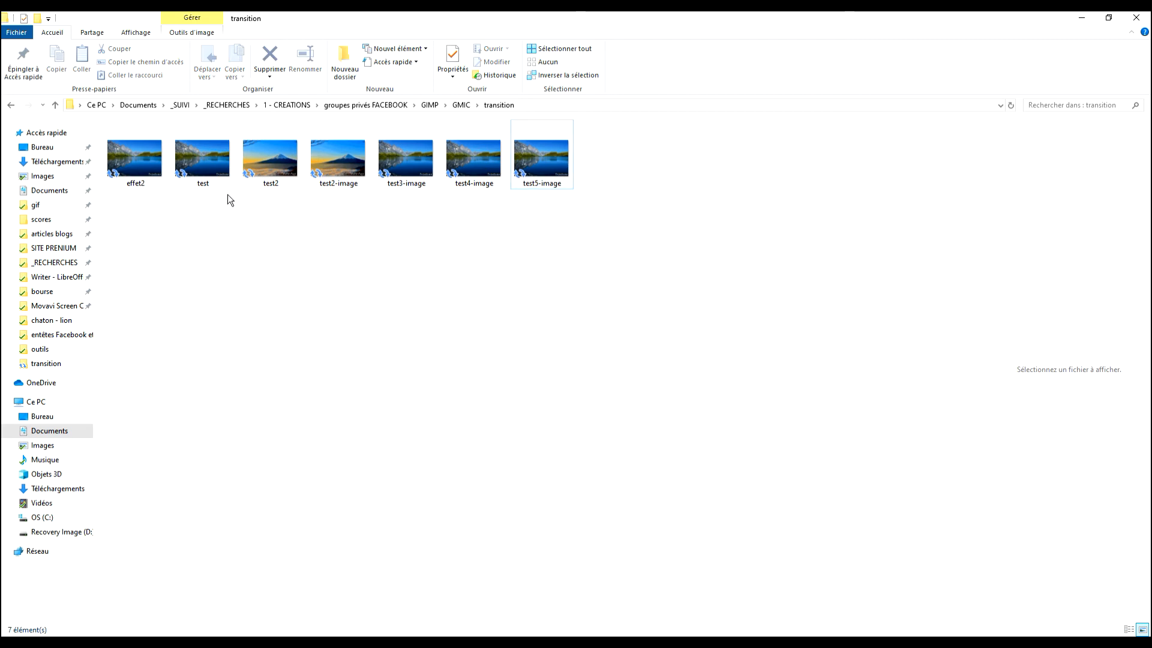
double_click(142, 175)
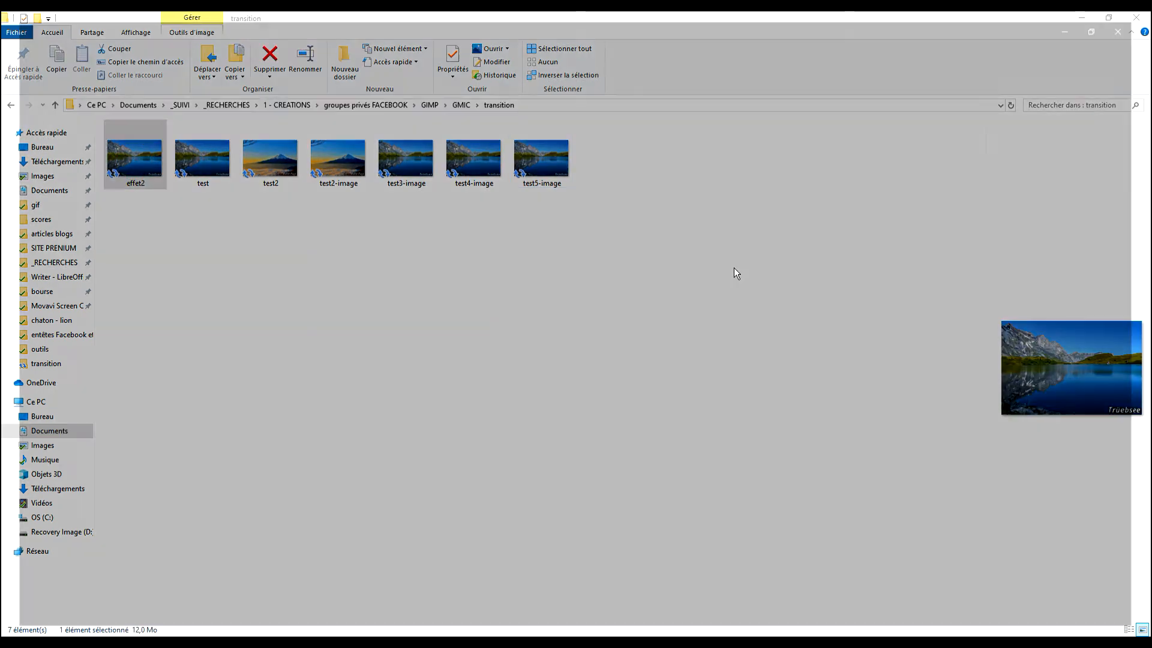